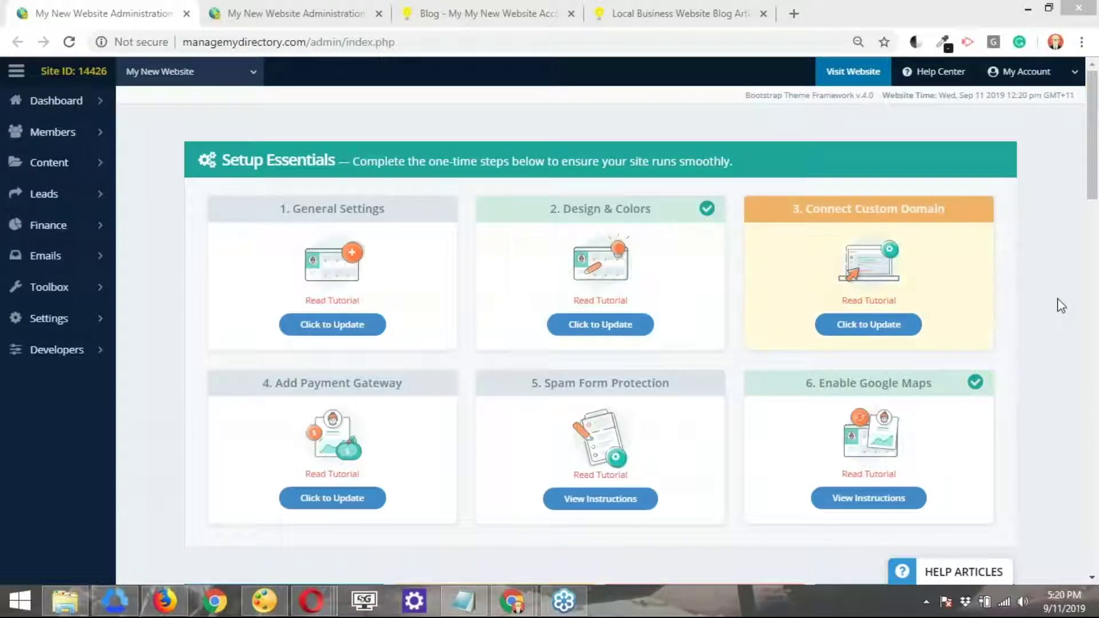
Step: Open the blog article submission form and check its Category options, Category 1–3
{"action": "scroll", "coordinate": [1057, 300], "scroll_direction": "down", "scroll_amount": 4}
{"action": "scroll", "coordinate": [1057, 300], "scroll_direction": "up", "scroll_amount": 4}
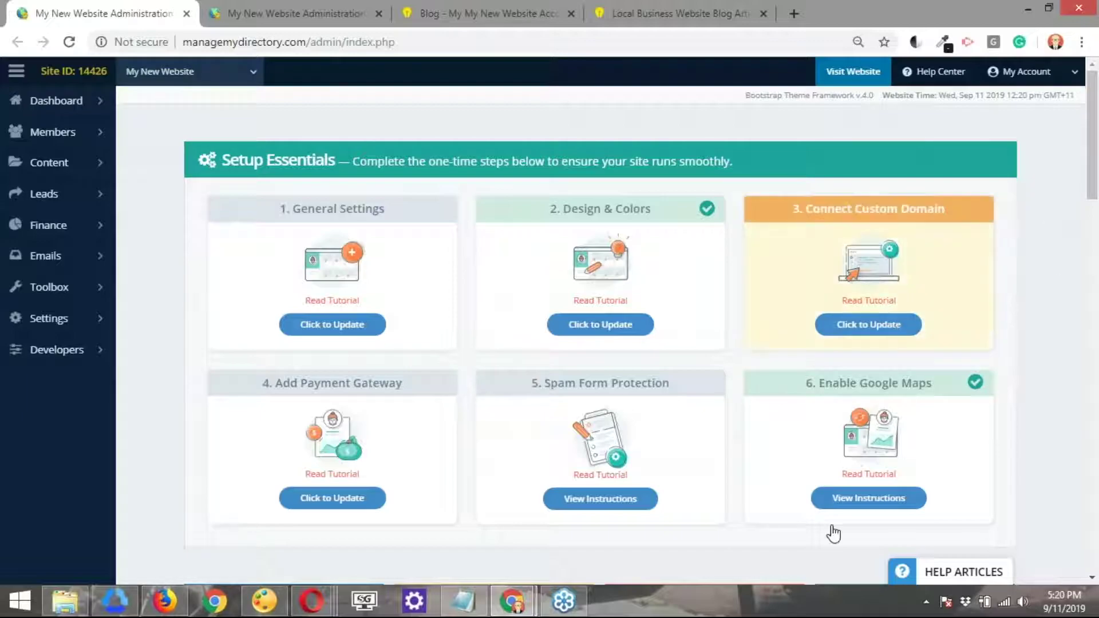
{"action": "left_click", "coordinate": [490, 12]}
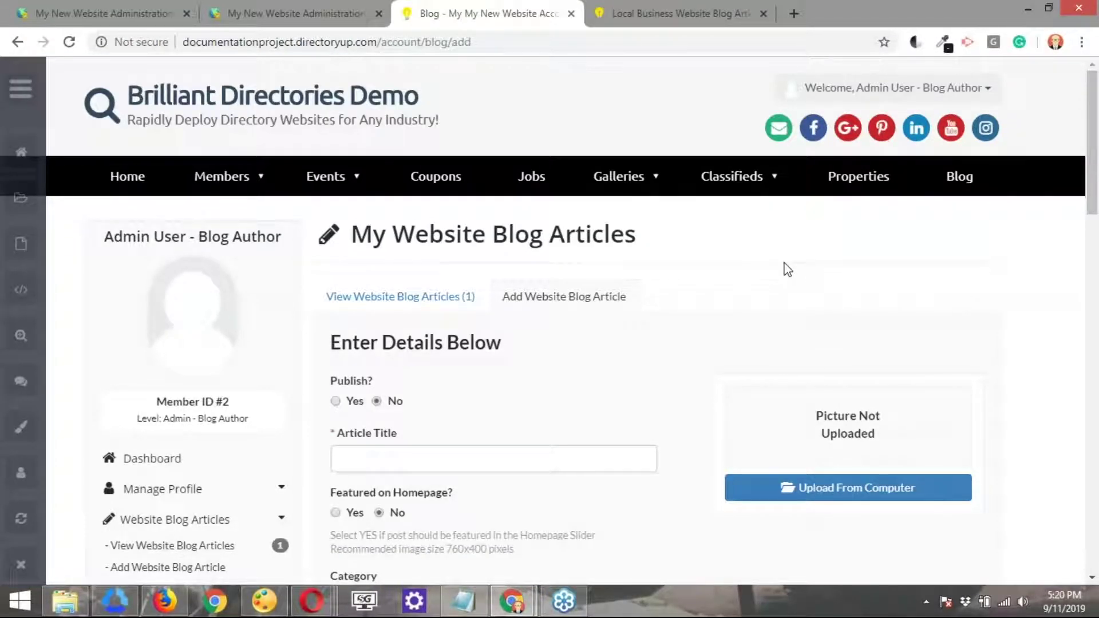
{"action": "scroll", "coordinate": [788, 269], "scroll_direction": "down", "scroll_amount": 3}
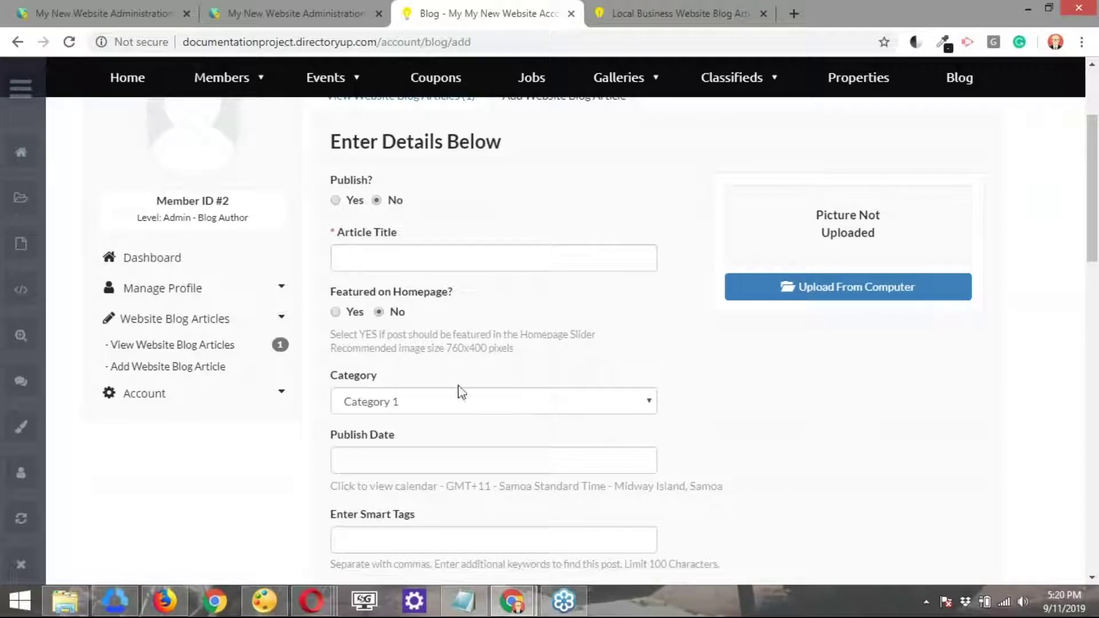
{"action": "left_click", "coordinate": [380, 403]}
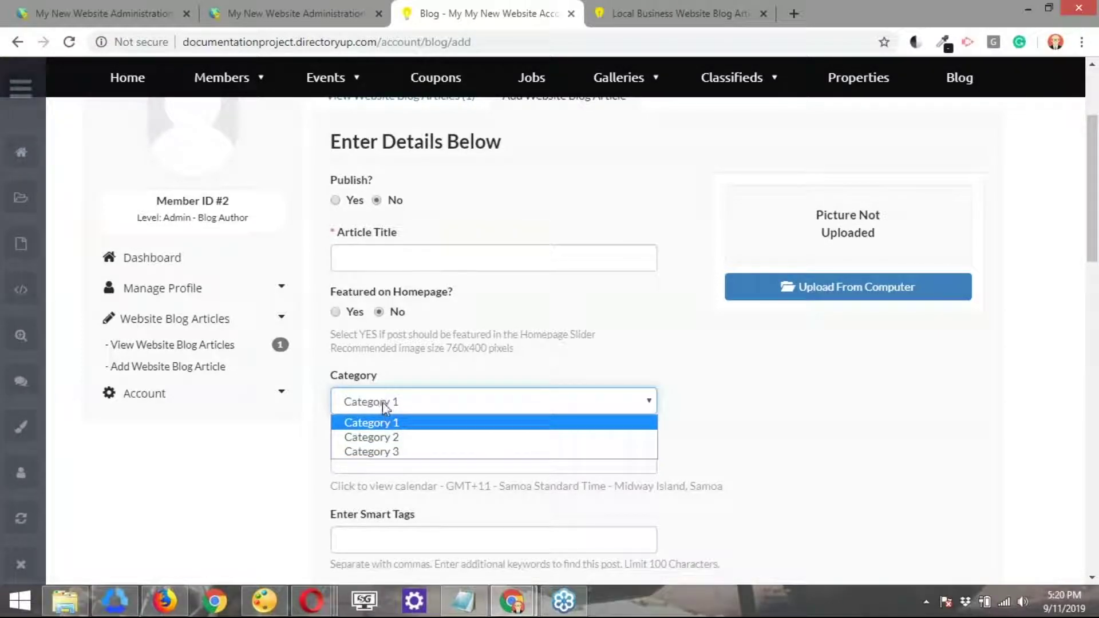
{"action": "left_click", "coordinate": [473, 382]}
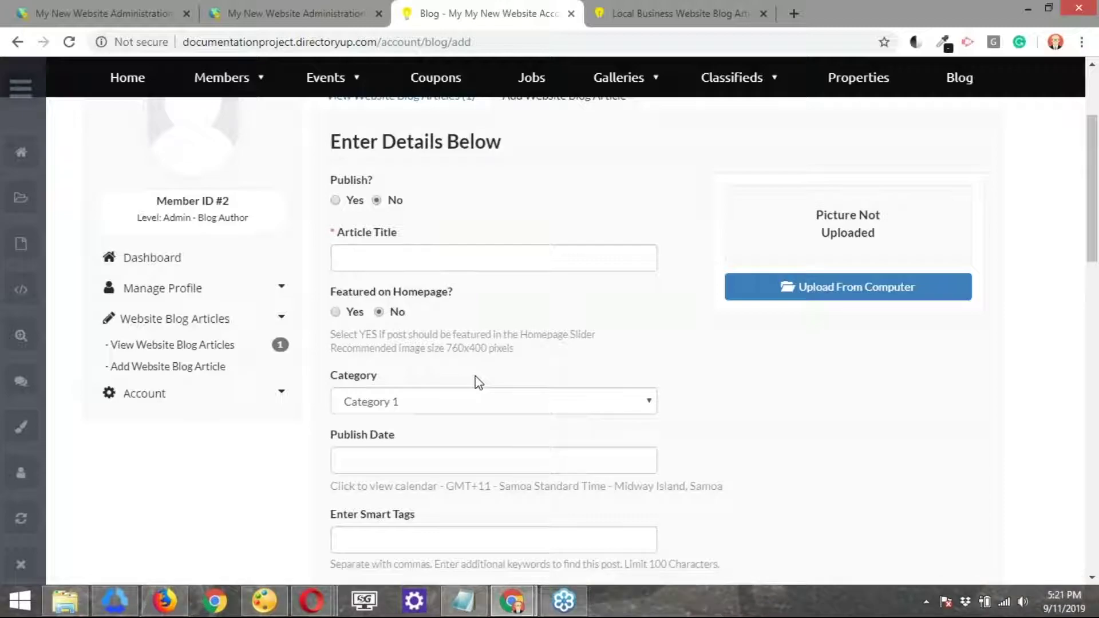
Step: Review the Category list again, keeping Category 1, and highlight the My Website Blog Articles heading
{"action": "left_click", "coordinate": [451, 405]}
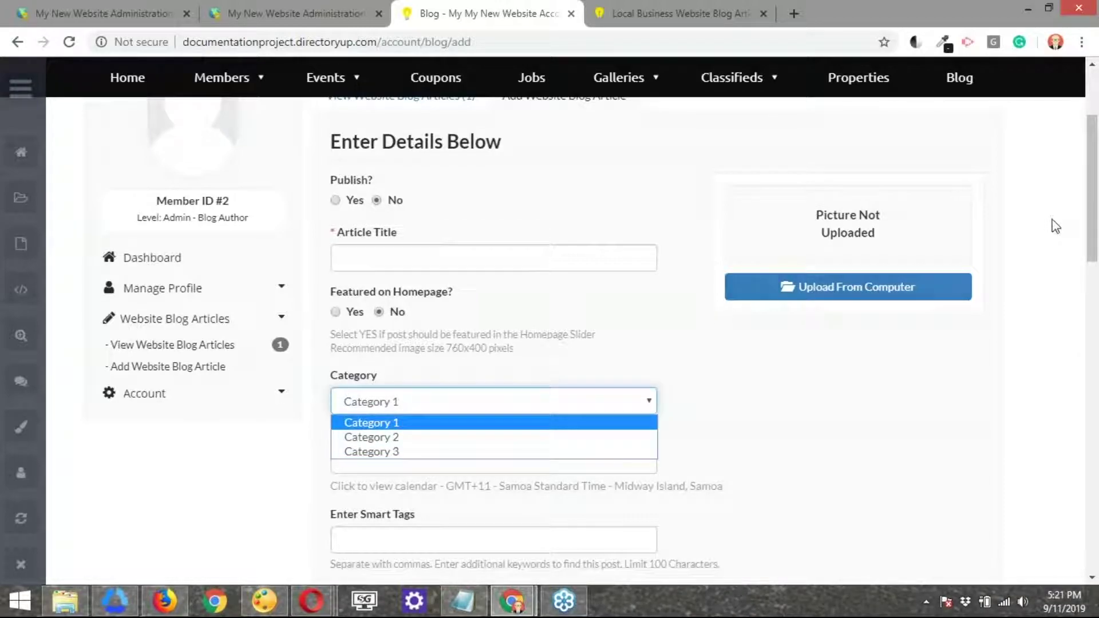
{"action": "left_click", "coordinate": [1082, 92]}
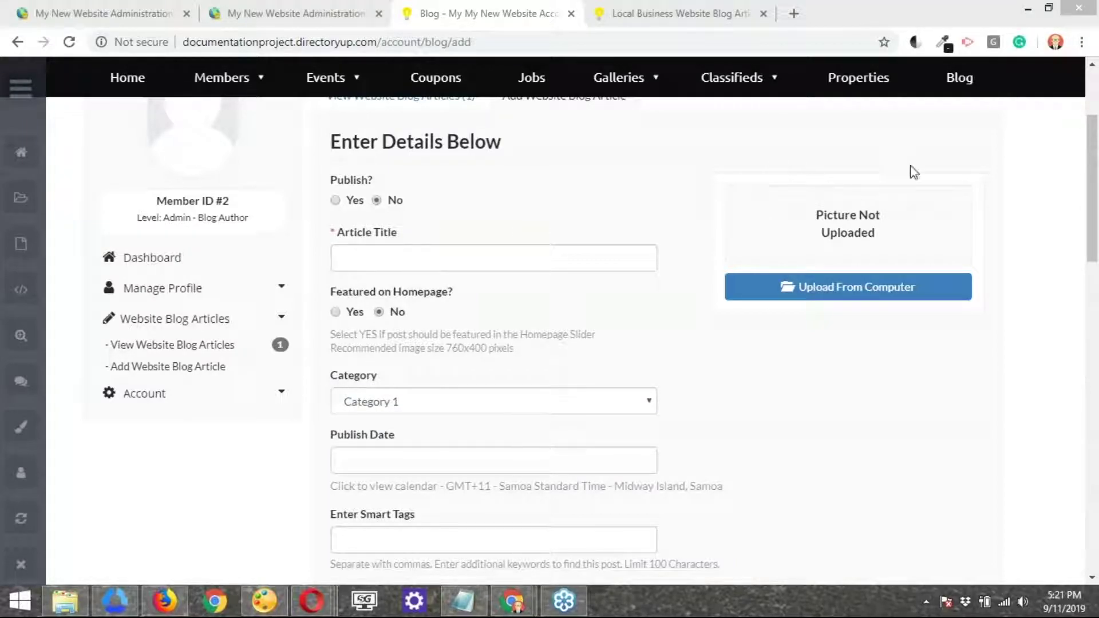
{"action": "scroll", "coordinate": [942, 156], "scroll_direction": "up", "scroll_amount": 4}
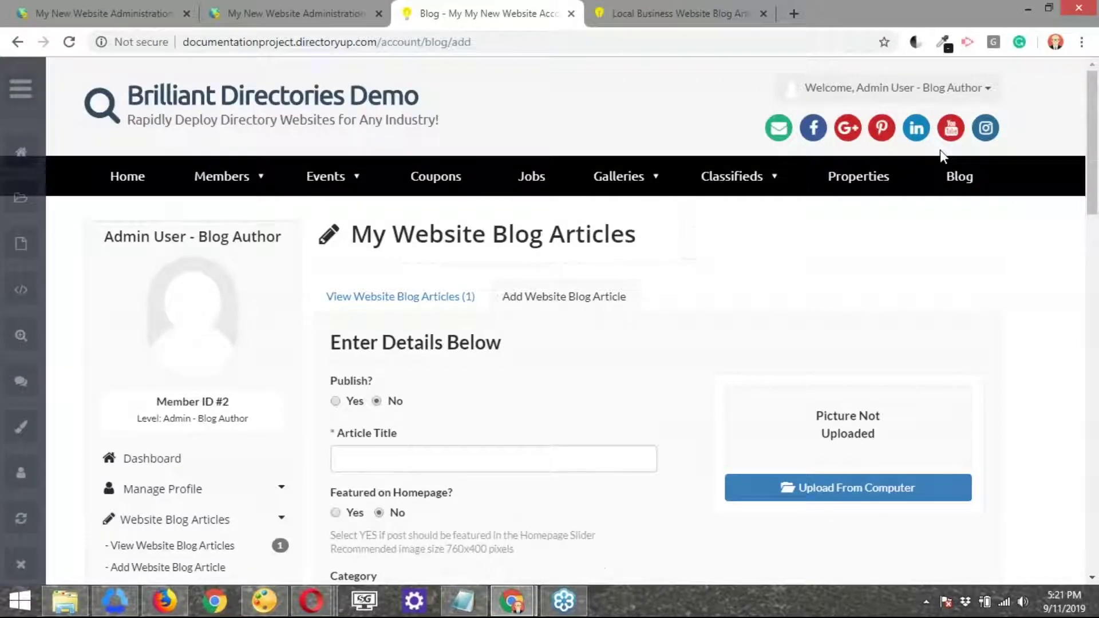
{"action": "left_click_drag", "start_coordinate": [658, 230], "coordinate": [444, 225]}
{"action": "left_click", "coordinate": [760, 235]}
{"action": "scroll", "coordinate": [755, 231], "scroll_direction": "down", "scroll_amount": 1}
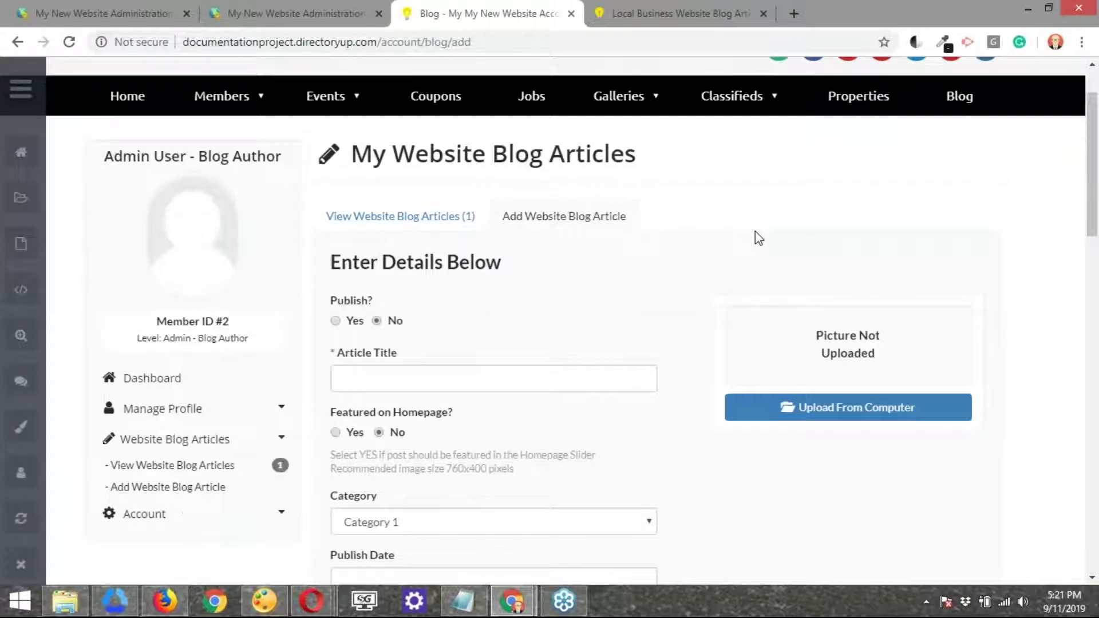
Step: On the public Website Blog page, review the Search Website Blog category filter choices
{"action": "left_click", "coordinate": [656, 15]}
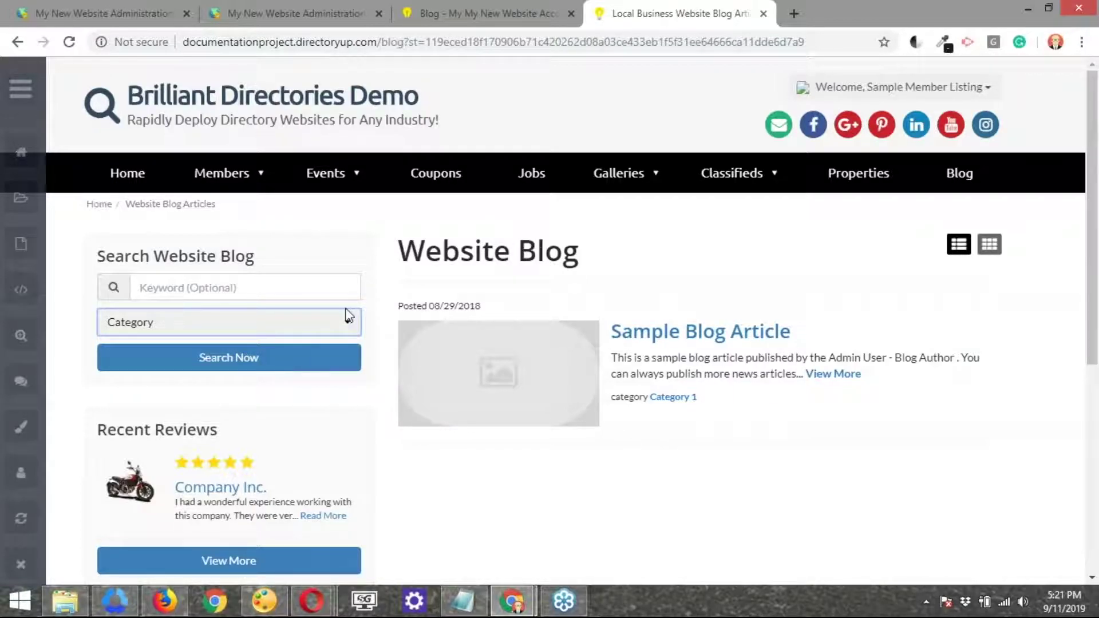
{"action": "left_click", "coordinate": [341, 329]}
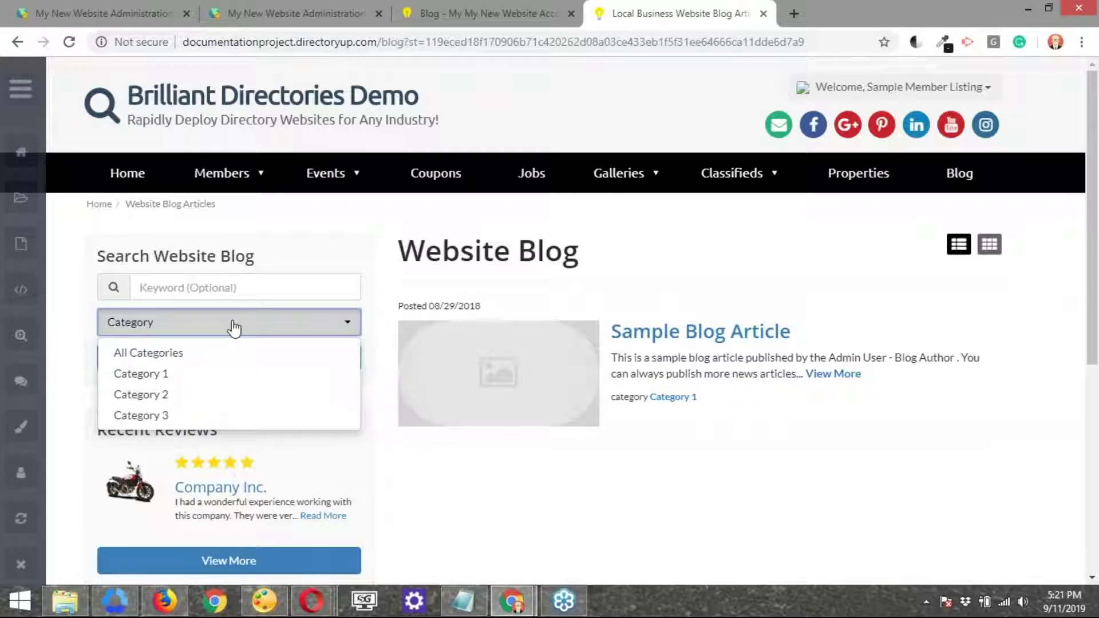
{"action": "mouse_move", "coordinate": [335, 188]}
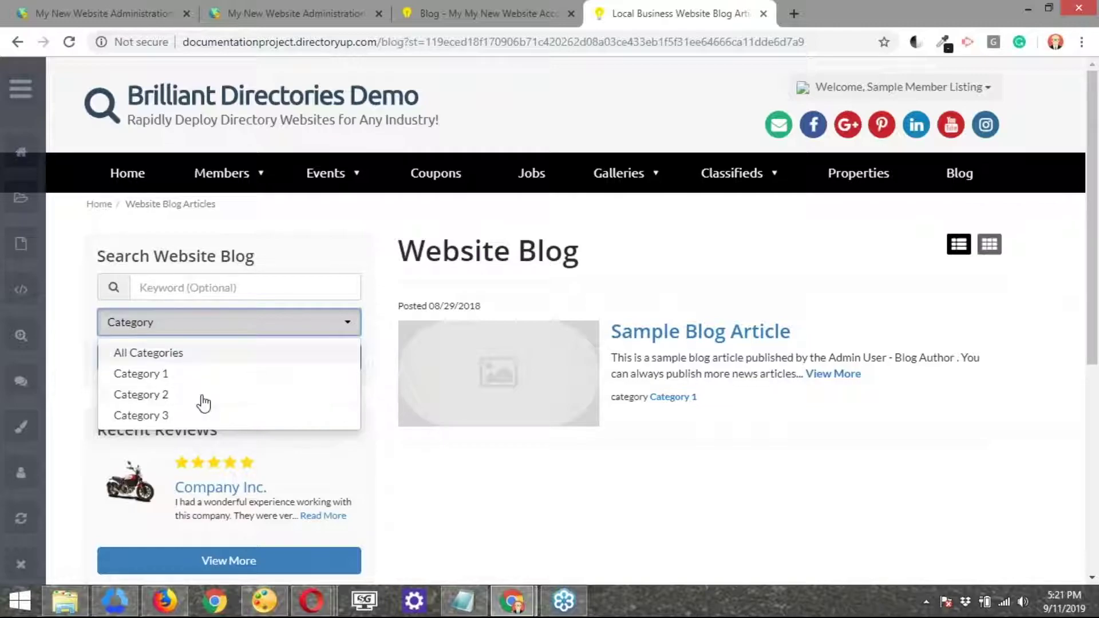
{"action": "left_click", "coordinate": [498, 233]}
Step: Show the 17 post types under Content > Edit Post Settings and close the extra admin tab
{"action": "left_click", "coordinate": [125, 23]}
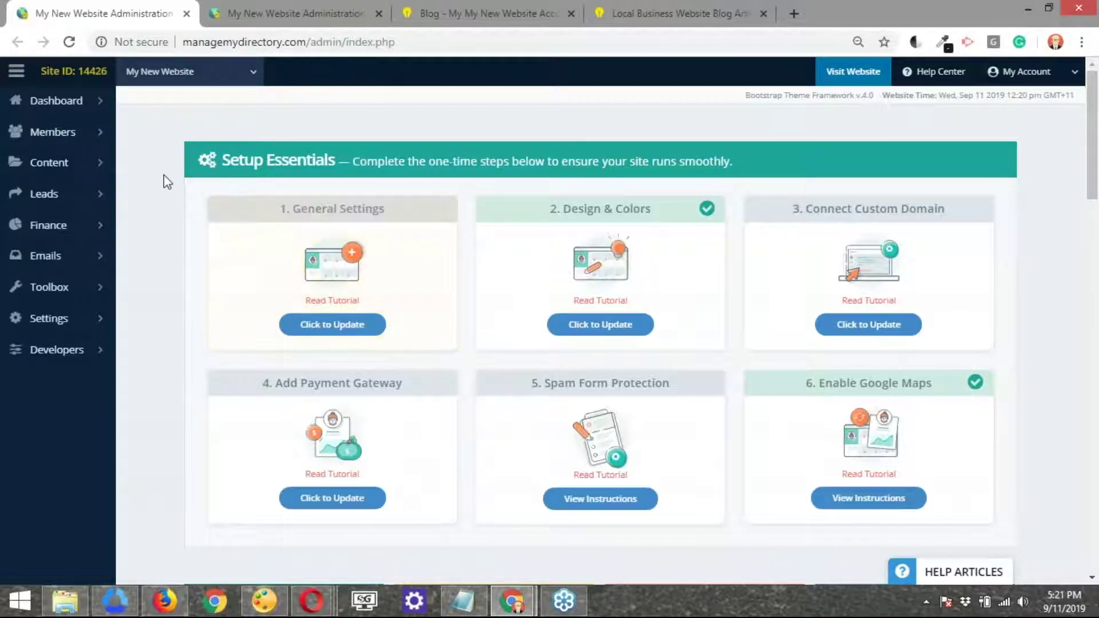
{"action": "mouse_move", "coordinate": [68, 172]}
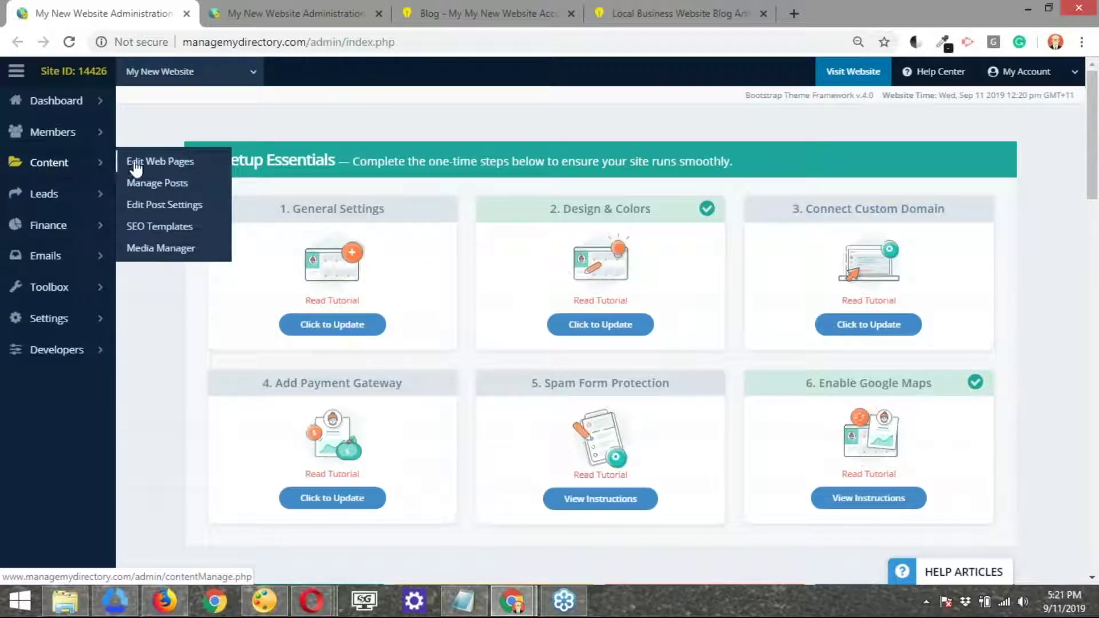
{"action": "left_click", "coordinate": [156, 212]}
{"action": "left_click", "coordinate": [157, 212]}
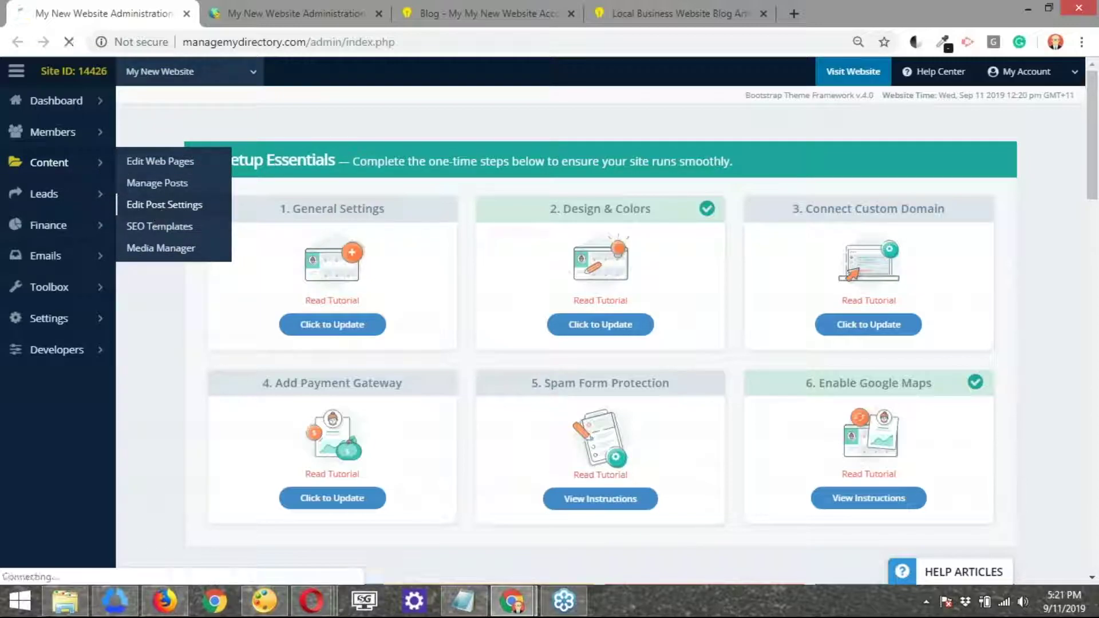
{"action": "middle_click", "coordinate": [301, 12]}
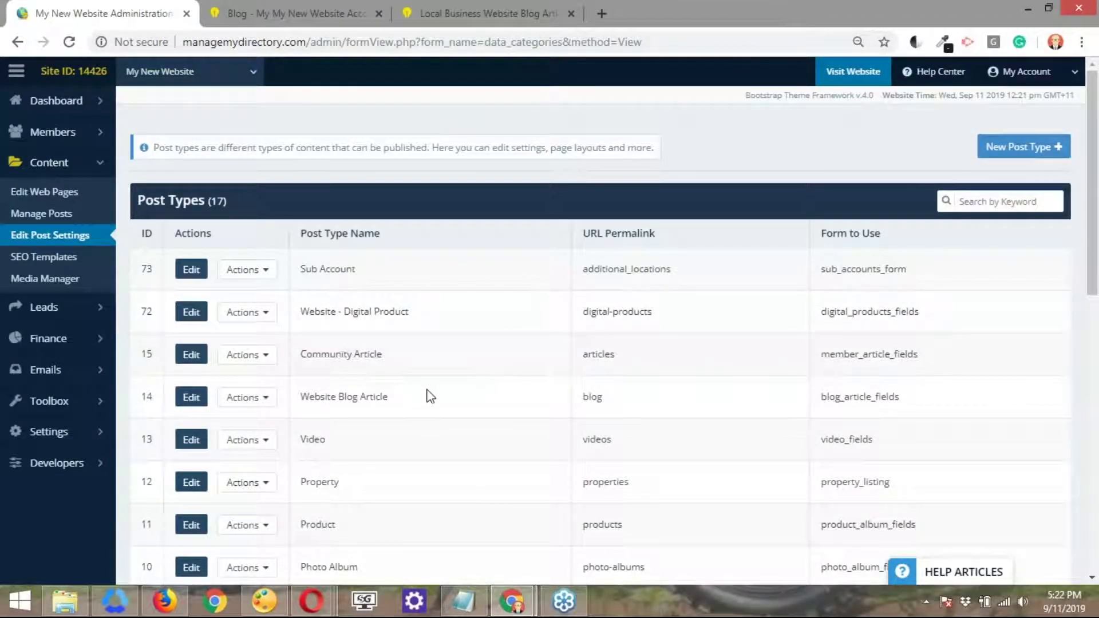
{"action": "left_click_drag", "start_coordinate": [395, 401], "coordinate": [299, 404]}
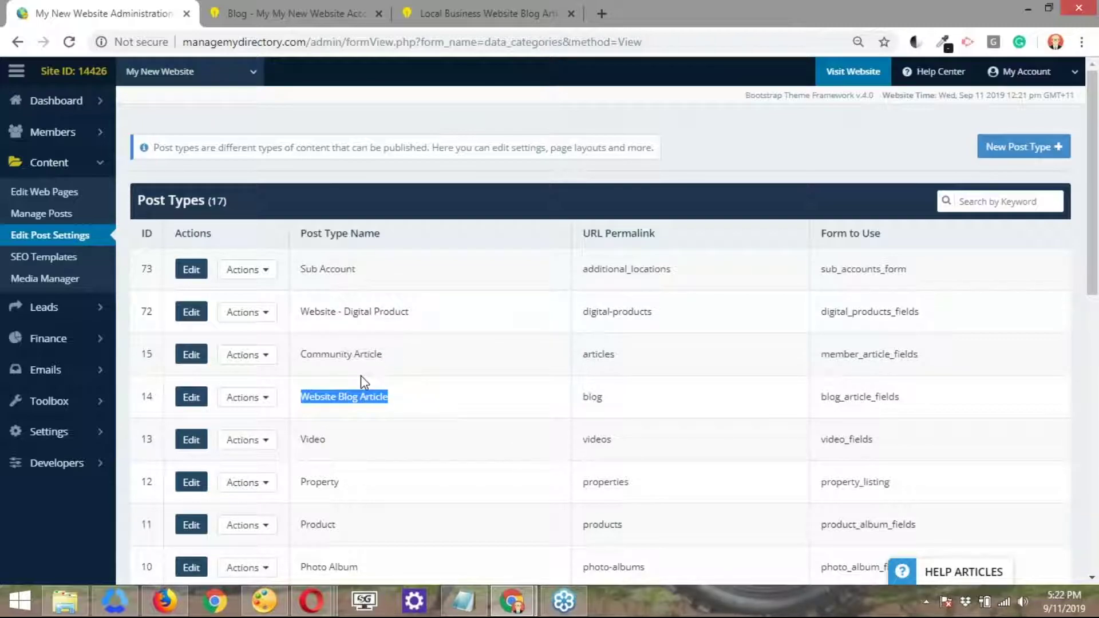
Step: Change the Website Blog Article post categories to 'Ducati, Yamaha, Honda' and save the post type
{"action": "left_click", "coordinate": [193, 401]}
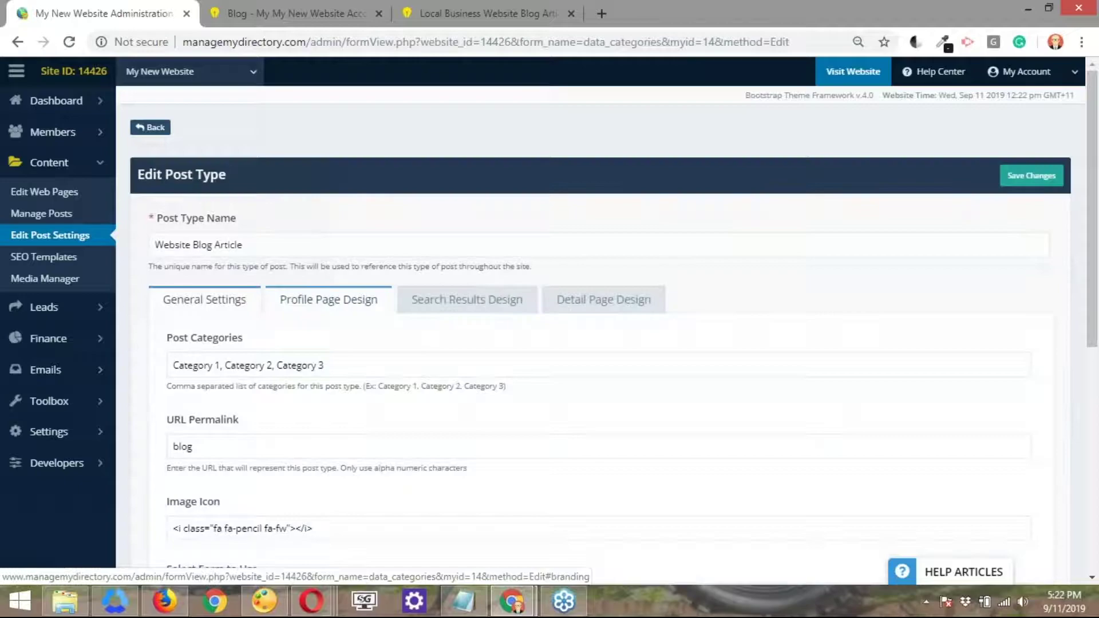
{"action": "left_click_drag", "start_coordinate": [373, 364], "coordinate": [152, 371]}
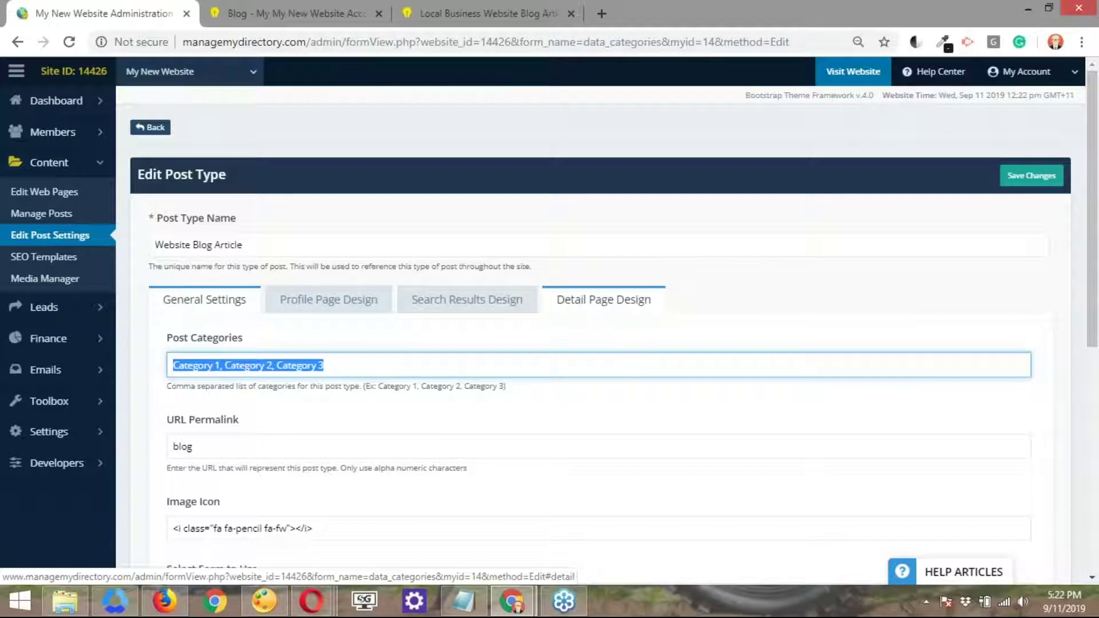
{"action": "key", "text": "BackSpace"}
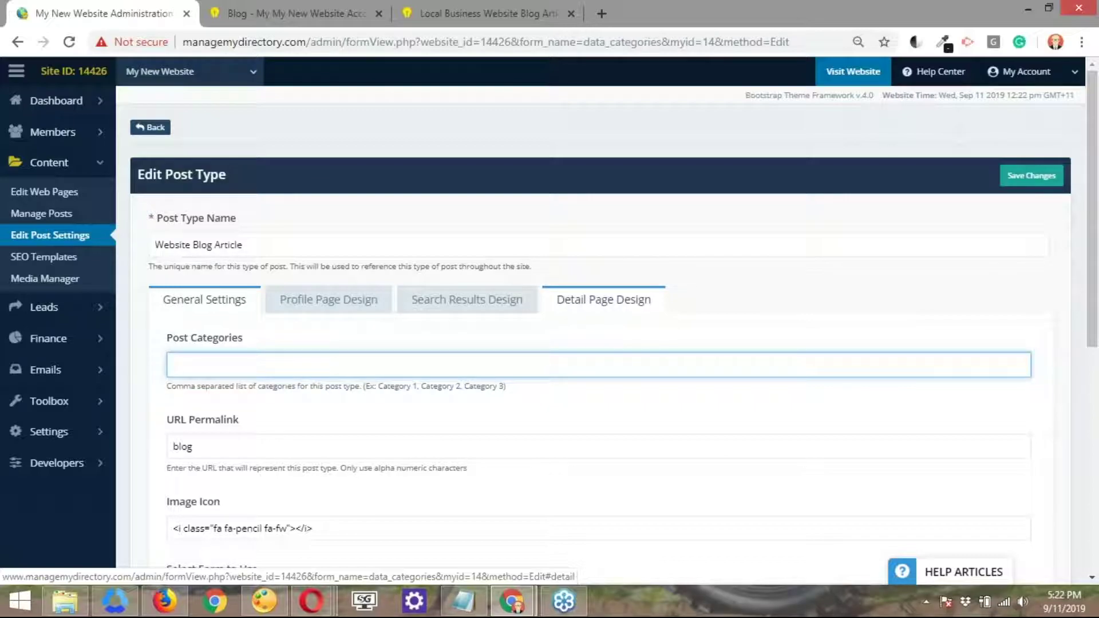
{"action": "type", "text": "Ducati,Yamaha, Honda"}
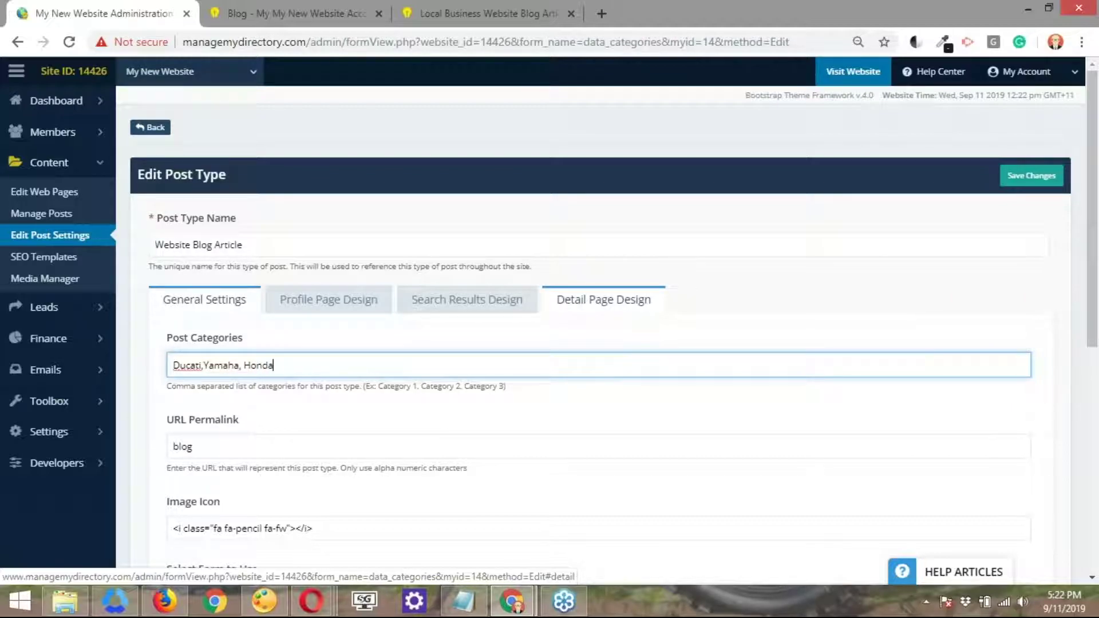
{"action": "left_click", "coordinate": [204, 366]}
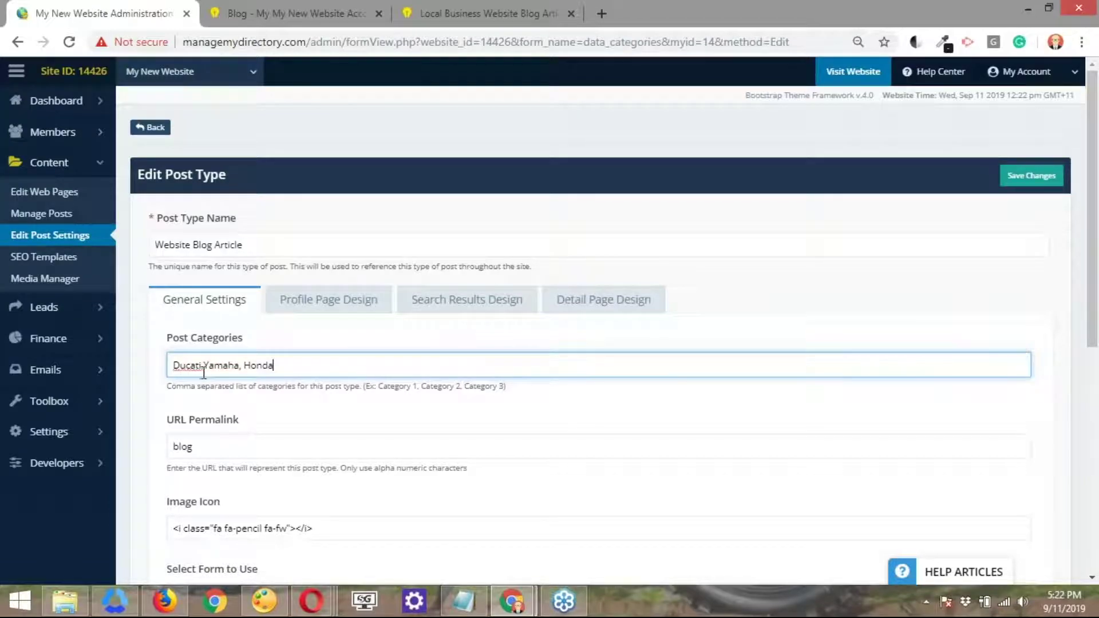
{"action": "scroll", "coordinate": [496, 339], "scroll_direction": "down", "scroll_amount": 5}
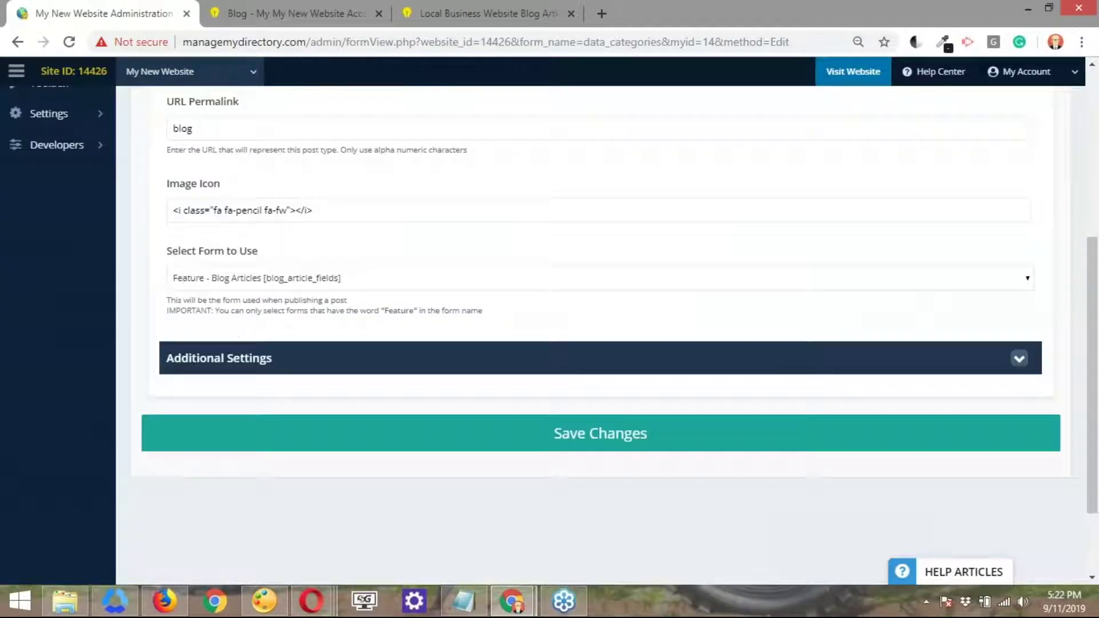
{"action": "scroll", "coordinate": [1049, 183], "scroll_direction": "up", "scroll_amount": 5}
{"action": "left_click", "coordinate": [1049, 180]}
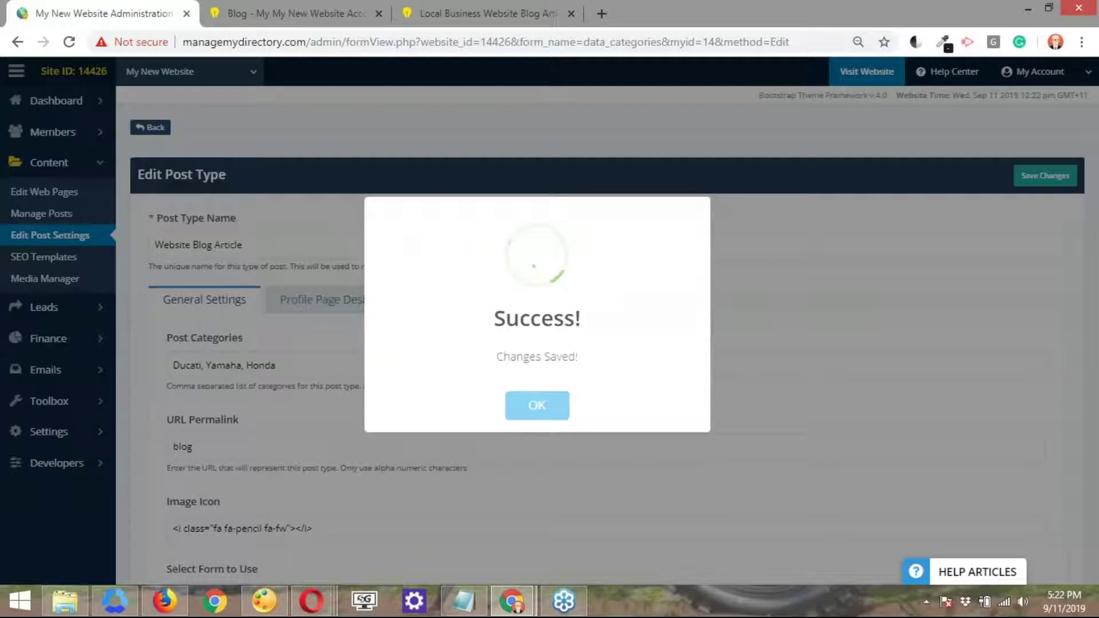
{"action": "left_click", "coordinate": [559, 408]}
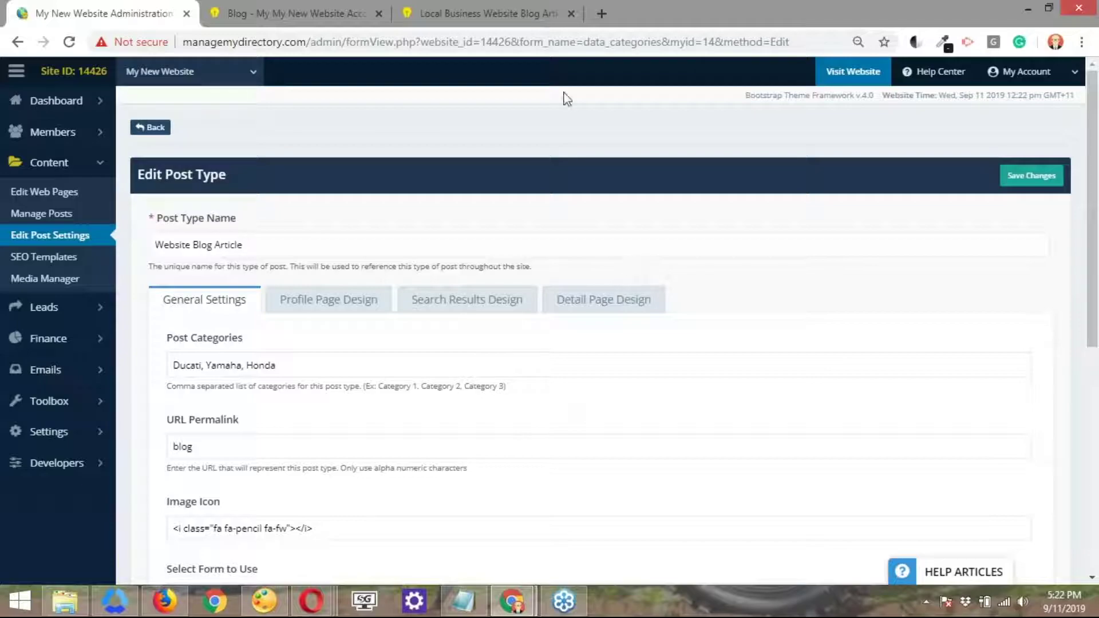
Step: Reload the blog article form so its Category list shows Ducati, keeping Ducati selected
{"action": "left_click", "coordinate": [310, 10]}
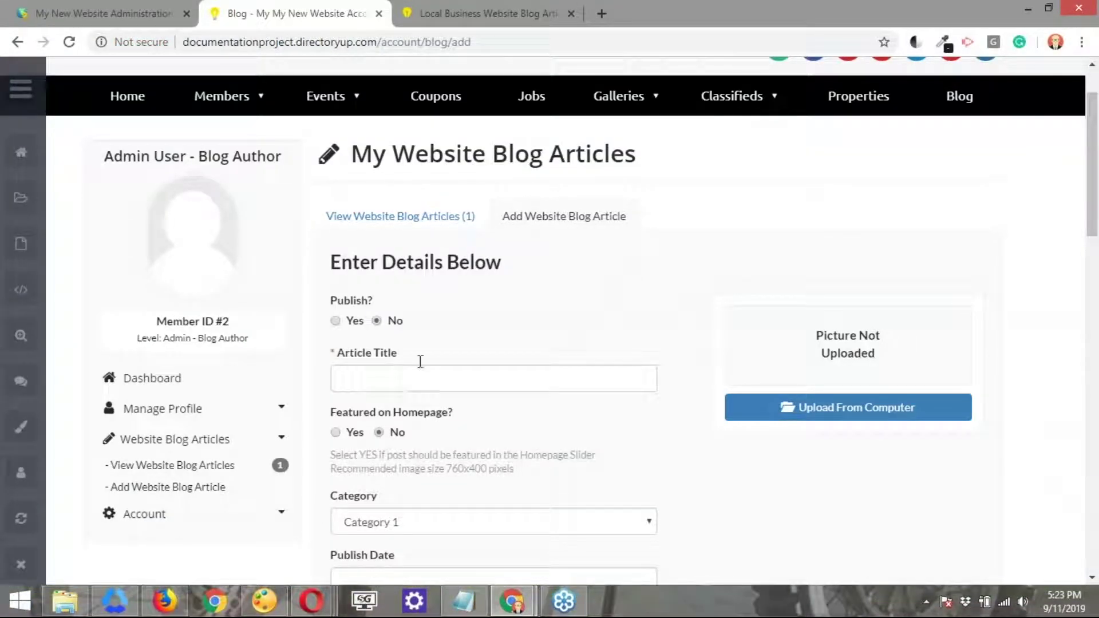
{"action": "key", "text": "F5"}
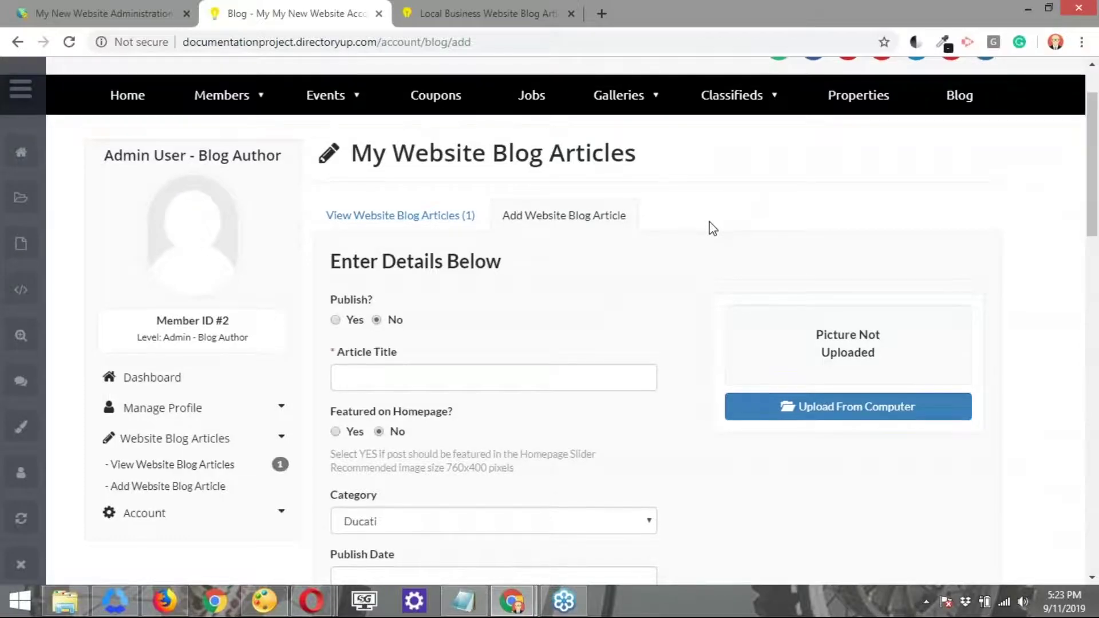
{"action": "scroll", "coordinate": [712, 225], "scroll_direction": "down", "scroll_amount": 2}
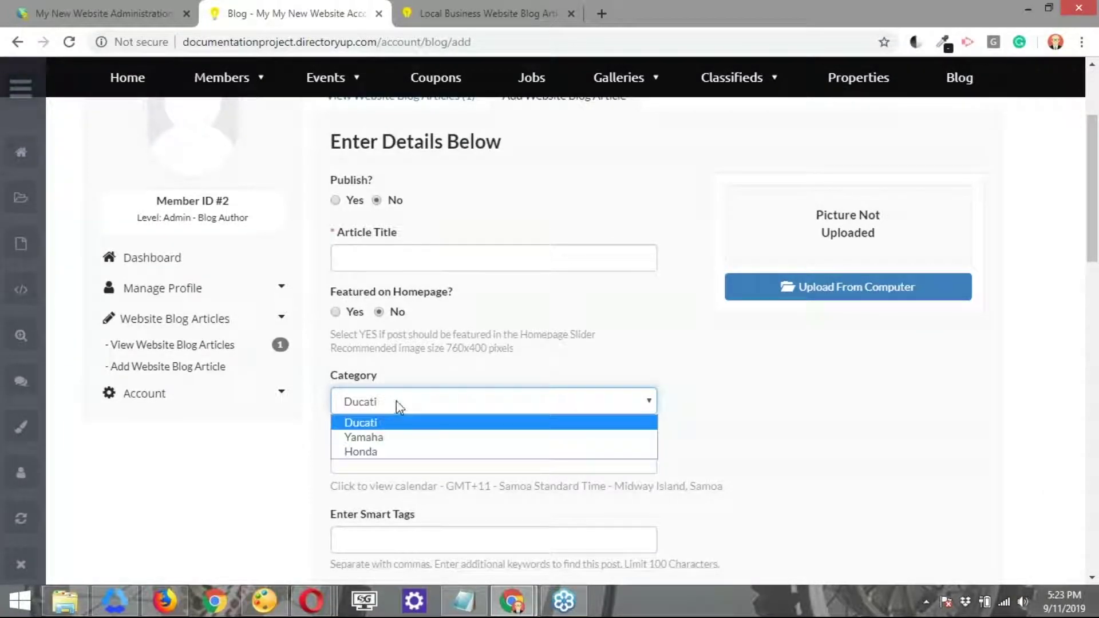
{"action": "key", "text": "Escape"}
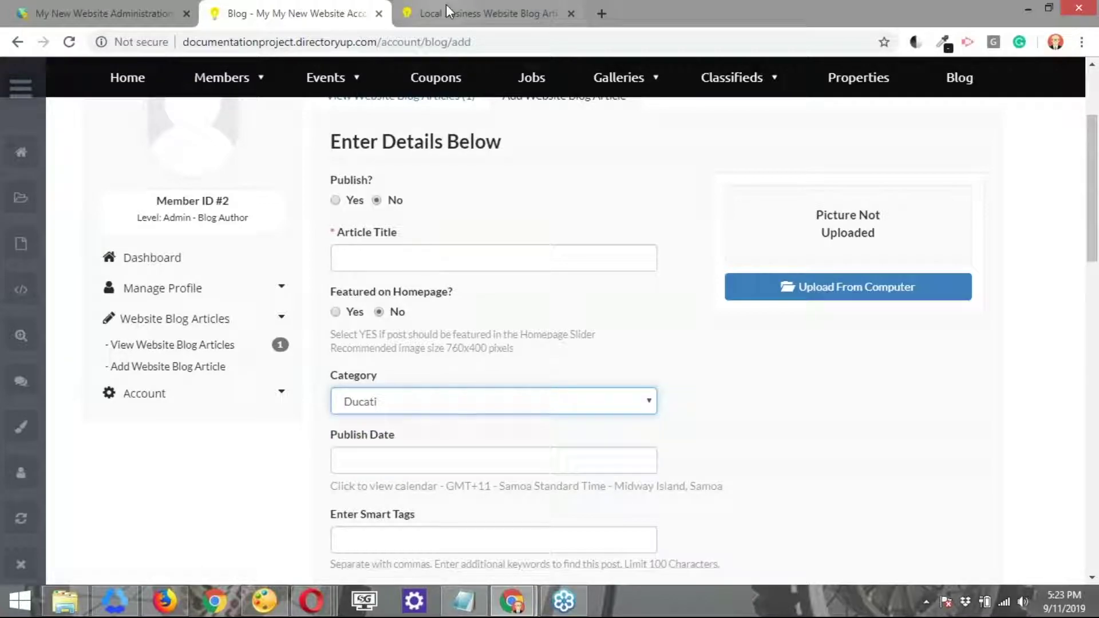
Step: Reload the public Website Blog page and confirm its category filter lists Ducati, Yamaha and Honda
{"action": "left_click", "coordinate": [449, 12]}
{"action": "left_click", "coordinate": [70, 42]}
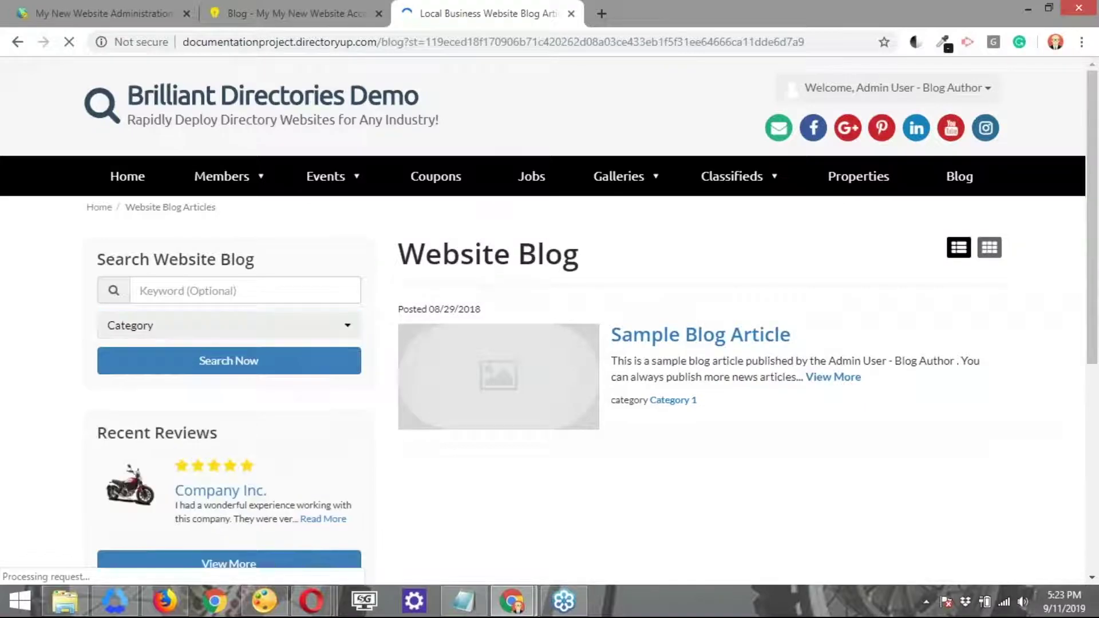
{"action": "left_click", "coordinate": [352, 327]}
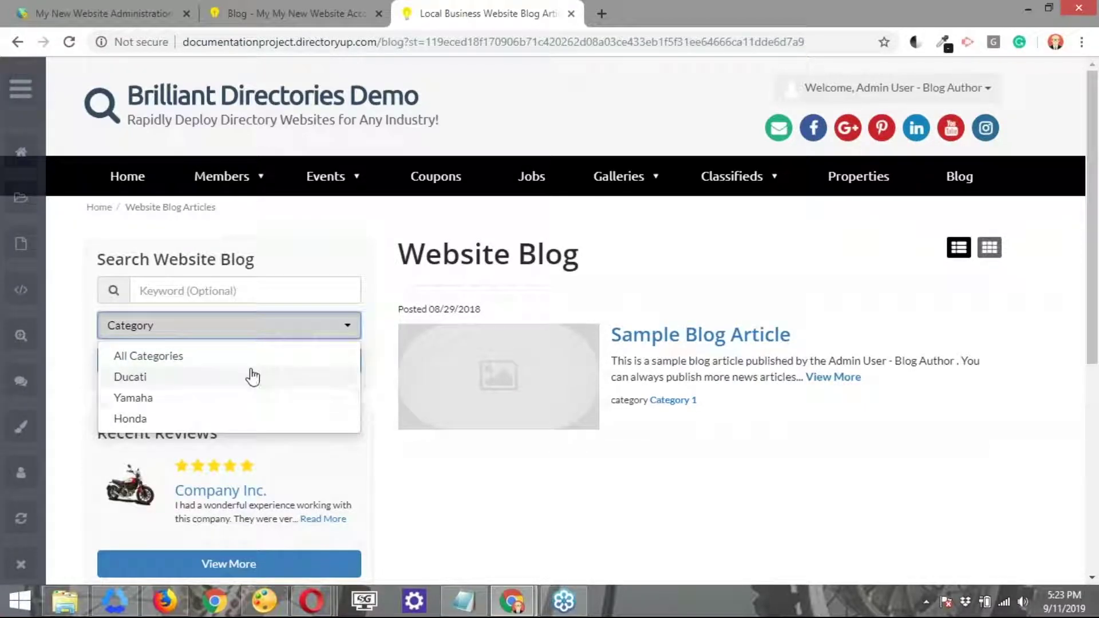
{"action": "left_click", "coordinate": [321, 17]}
{"action": "scroll", "coordinate": [551, 241], "scroll_direction": "up", "scroll_amount": 2}
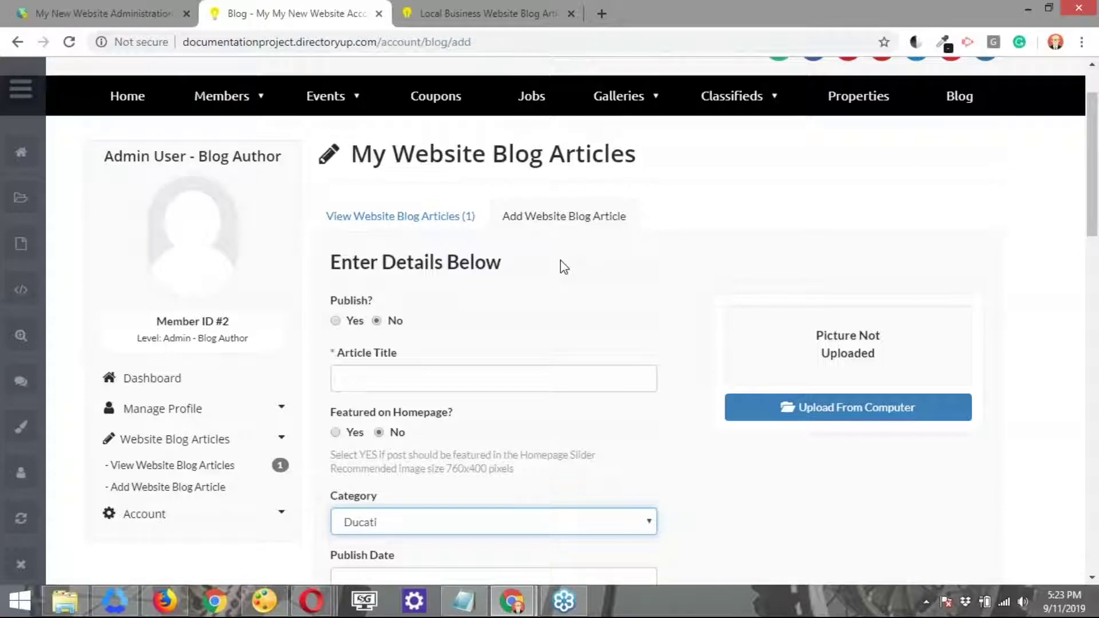
{"action": "left_click", "coordinate": [497, 10]}
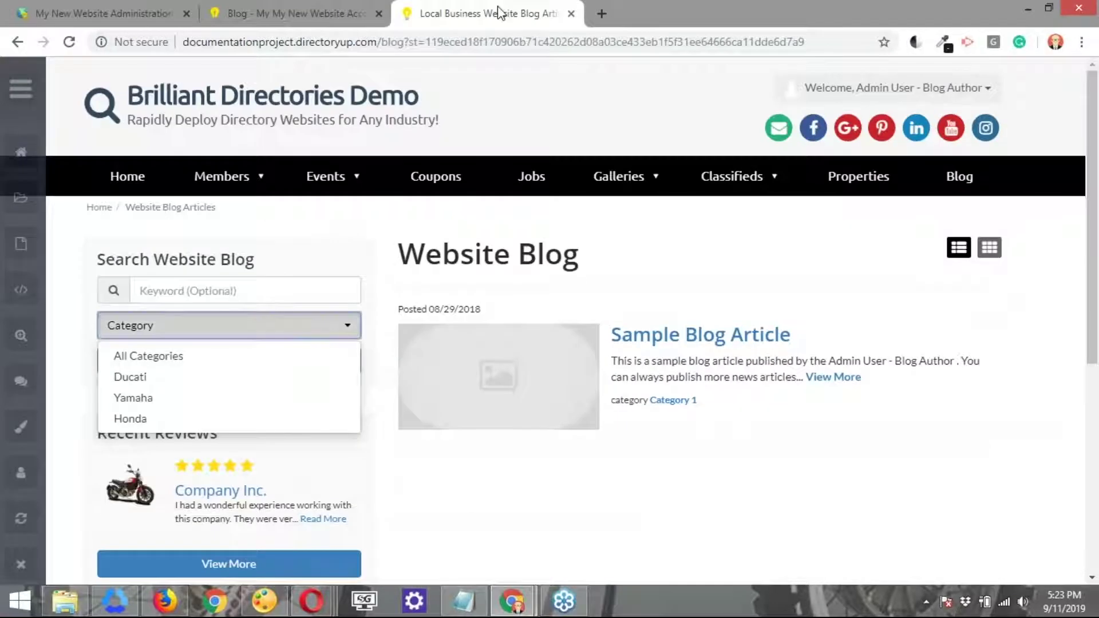
{"action": "left_click", "coordinate": [359, 328]}
{"action": "left_click", "coordinate": [359, 327]}
{"action": "left_click", "coordinate": [359, 329]}
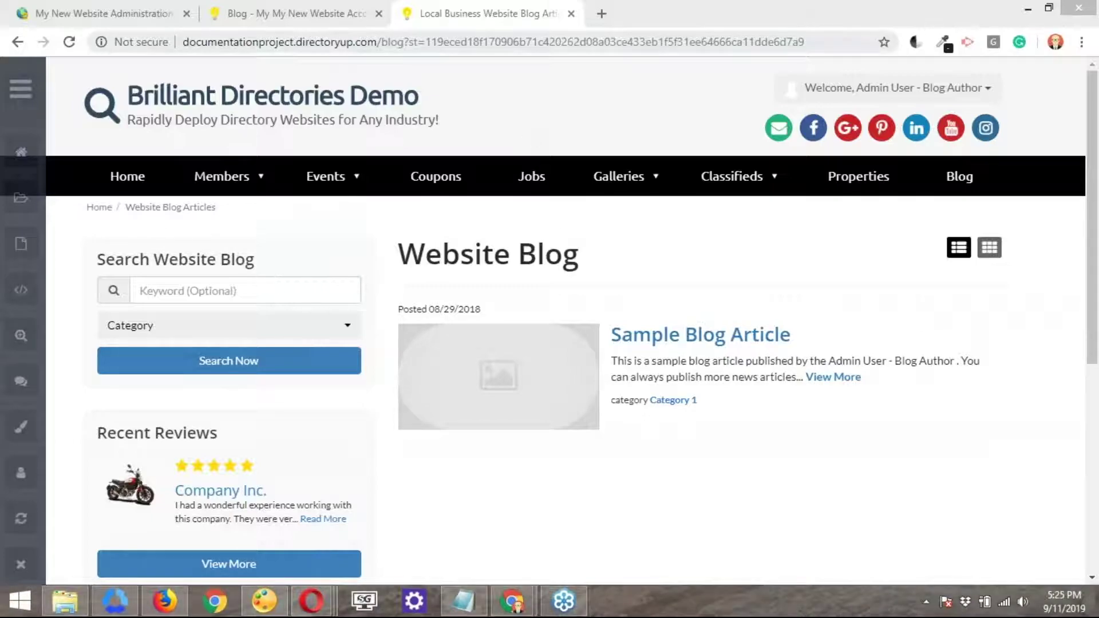
Step: Set the new article to Publish Yes, title 'Test', with publish date 09/11/19 05:25 PM
{"action": "key", "text": "ctrl+shift+Tab"}
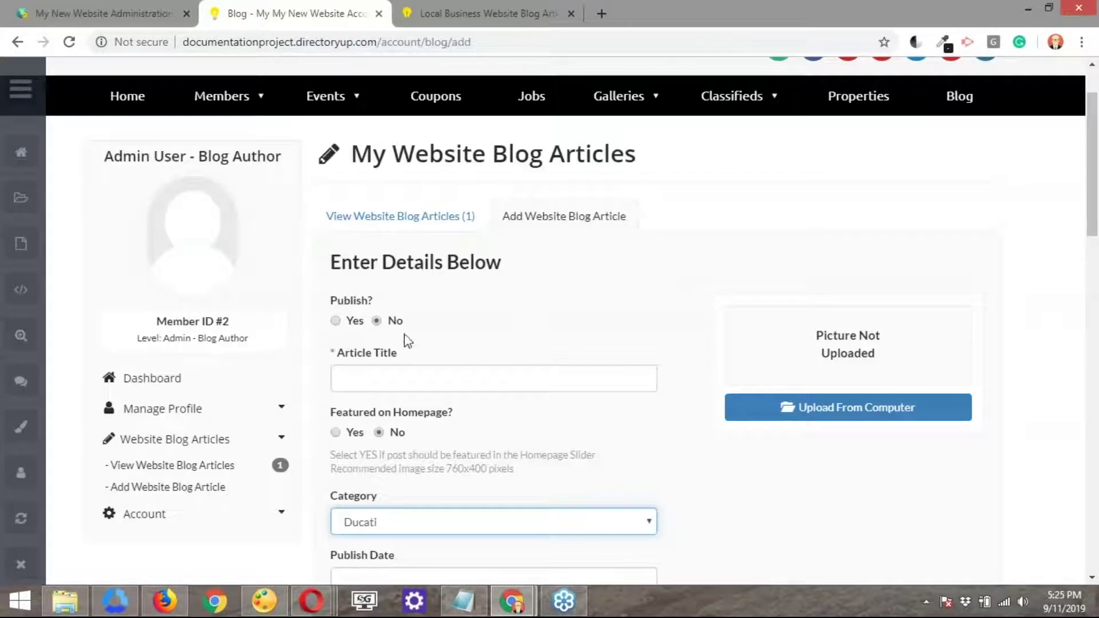
{"action": "left_click", "coordinate": [336, 322]}
{"action": "left_click", "coordinate": [369, 384]}
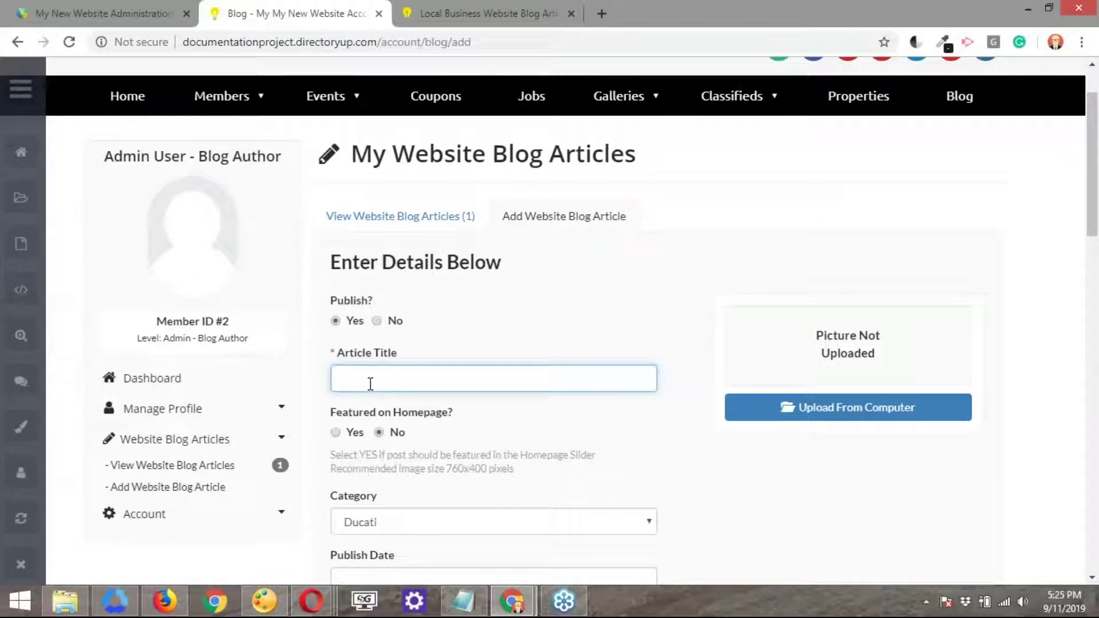
{"action": "type", "text": "Test"}
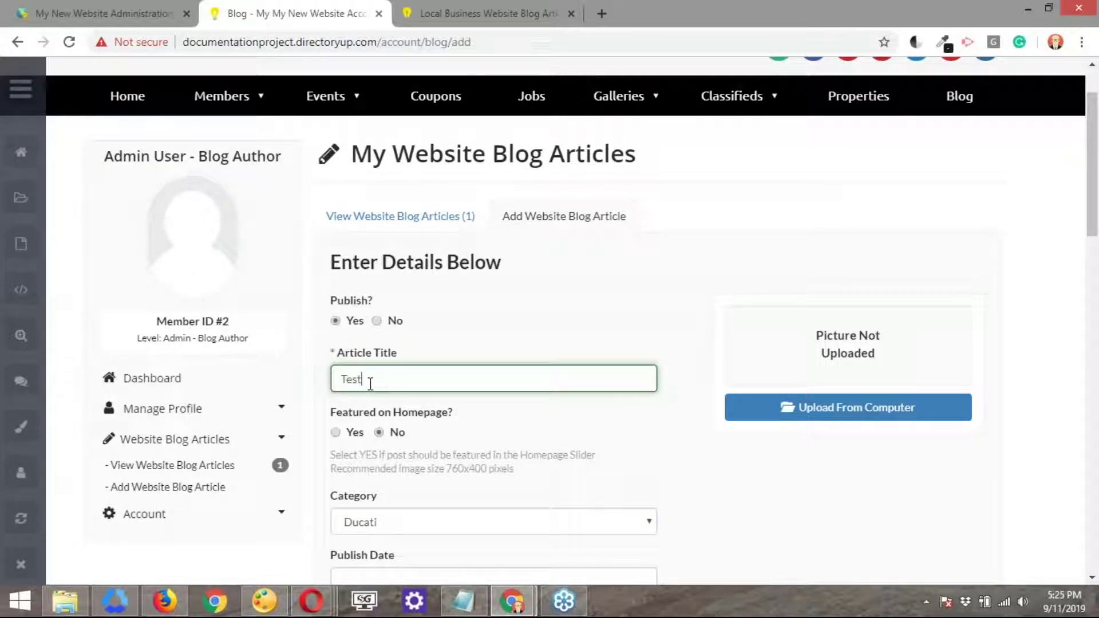
{"action": "scroll", "coordinate": [439, 430], "scroll_direction": "down", "scroll_amount": 2}
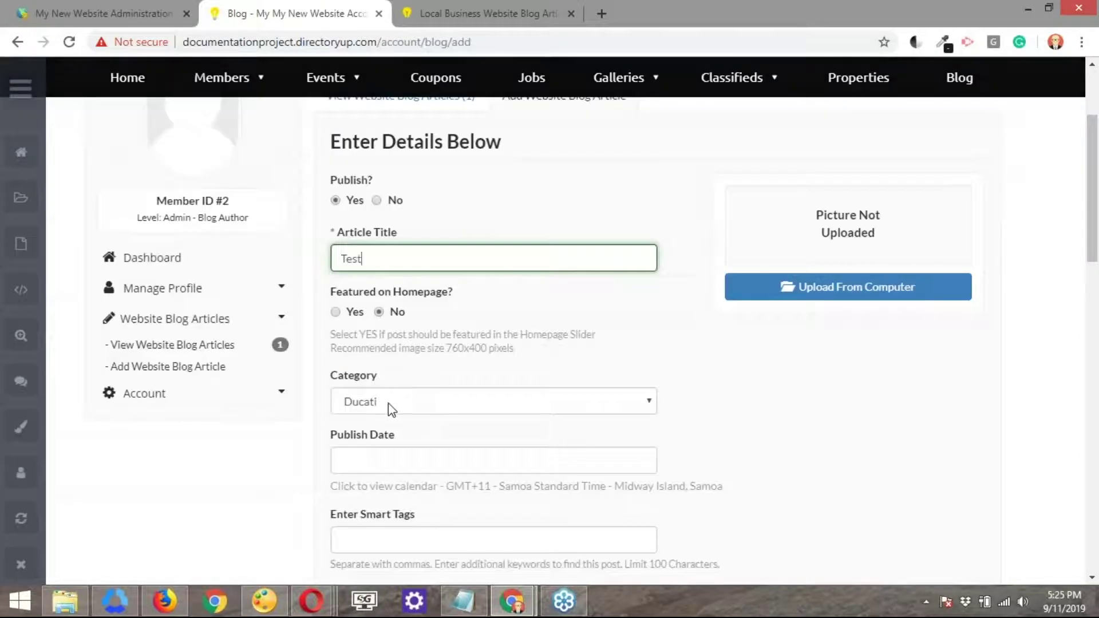
{"action": "scroll", "coordinate": [465, 401], "scroll_direction": "down", "scroll_amount": 1}
{"action": "left_click", "coordinate": [464, 380]}
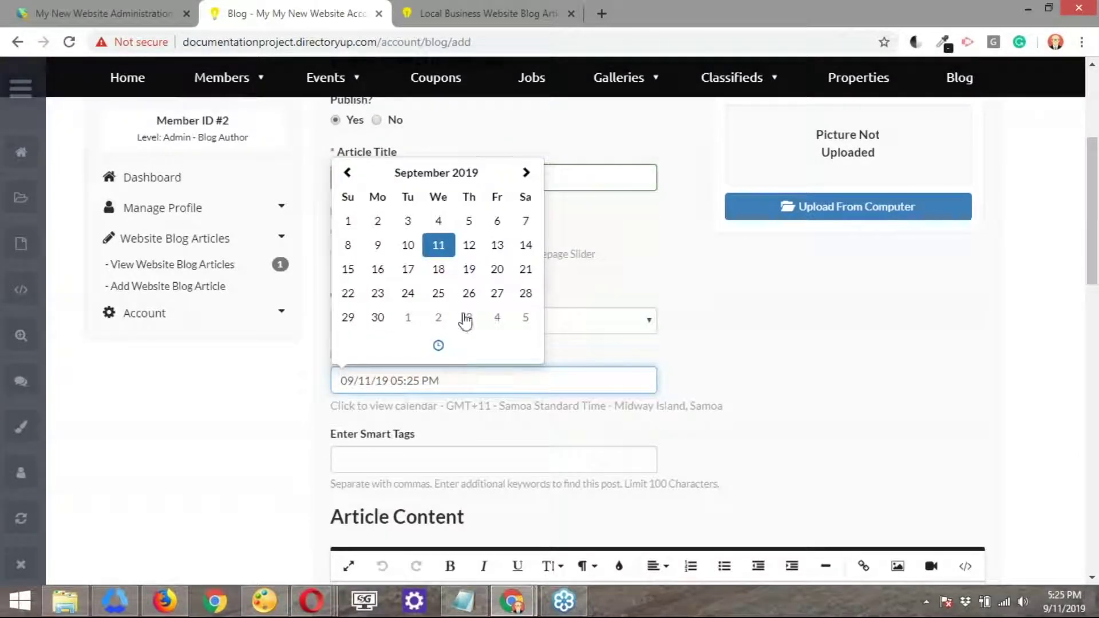
{"action": "left_click", "coordinate": [734, 384]}
Step: Write the article body 'test test test' and save the blog article
{"action": "scroll", "coordinate": [729, 404], "scroll_direction": "down", "scroll_amount": 1}
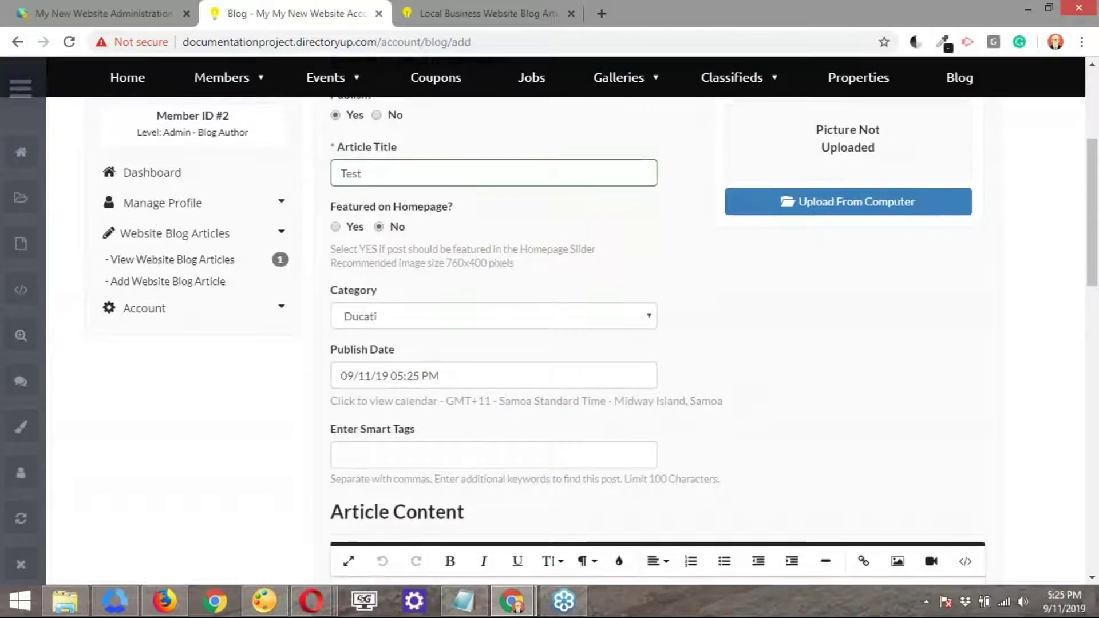
{"action": "scroll", "coordinate": [572, 424], "scroll_direction": "down", "scroll_amount": 2}
{"action": "scroll", "coordinate": [456, 348], "scroll_direction": "down", "scroll_amount": 1}
{"action": "left_click", "coordinate": [403, 358]}
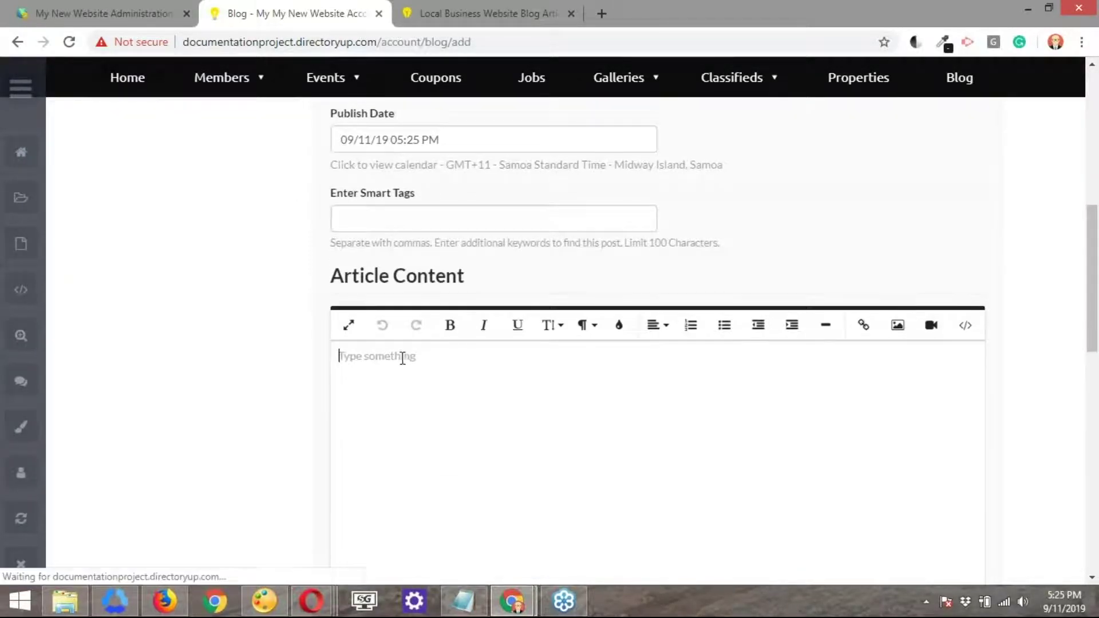
{"action": "type", "text": "test"}
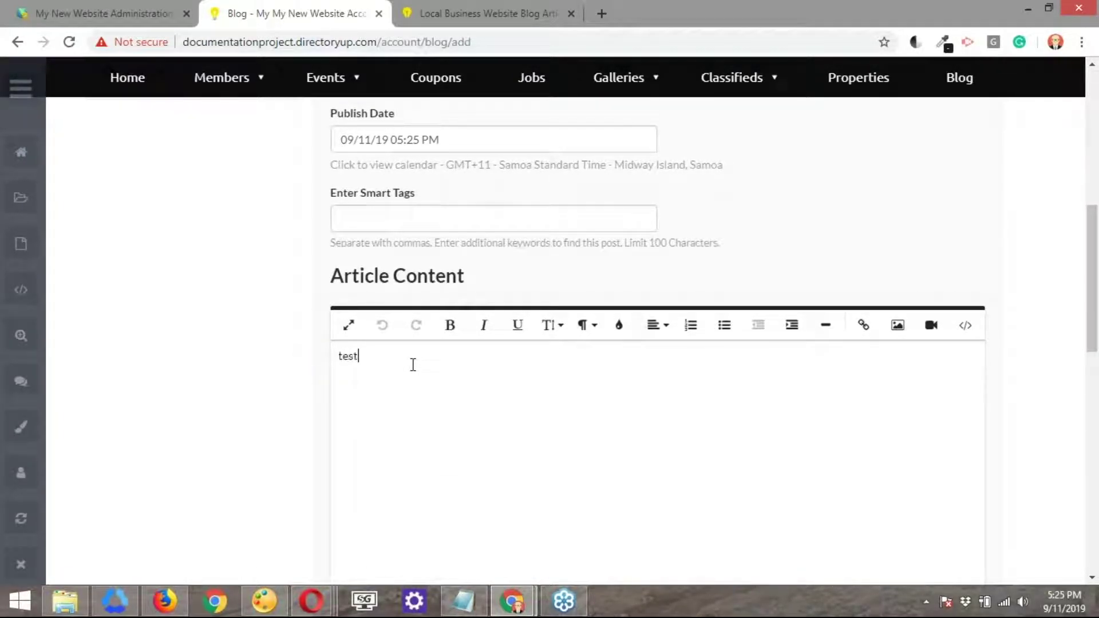
{"action": "type", "text": " test"}
{"action": "key", "text": "BackSpace"}
{"action": "type", "text": "t test"}
{"action": "scroll", "coordinate": [533, 351], "scroll_direction": "down", "scroll_amount": 3}
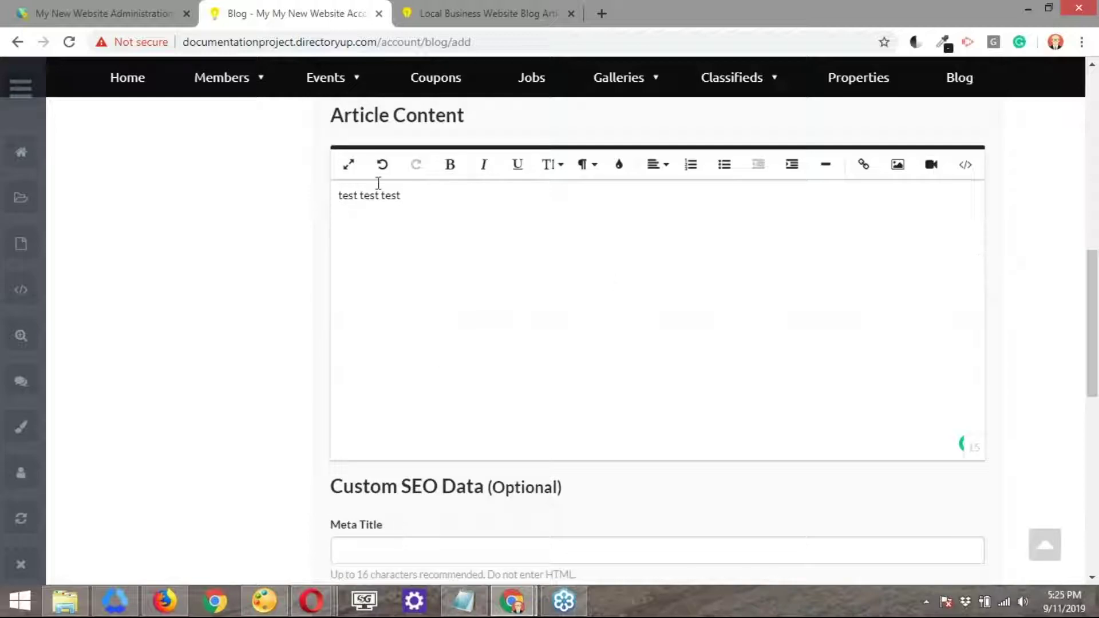
{"action": "scroll", "coordinate": [973, 240], "scroll_direction": "up", "scroll_amount": 2}
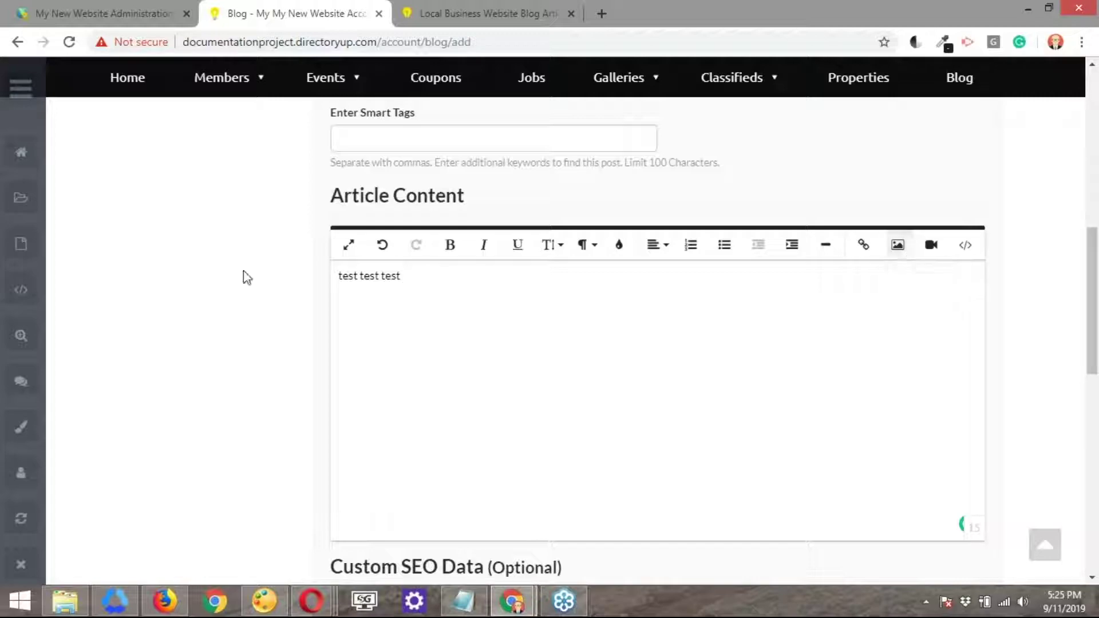
{"action": "scroll", "coordinate": [491, 229], "scroll_direction": "down", "scroll_amount": 4}
{"action": "scroll", "coordinate": [921, 265], "scroll_direction": "down", "scroll_amount": 5}
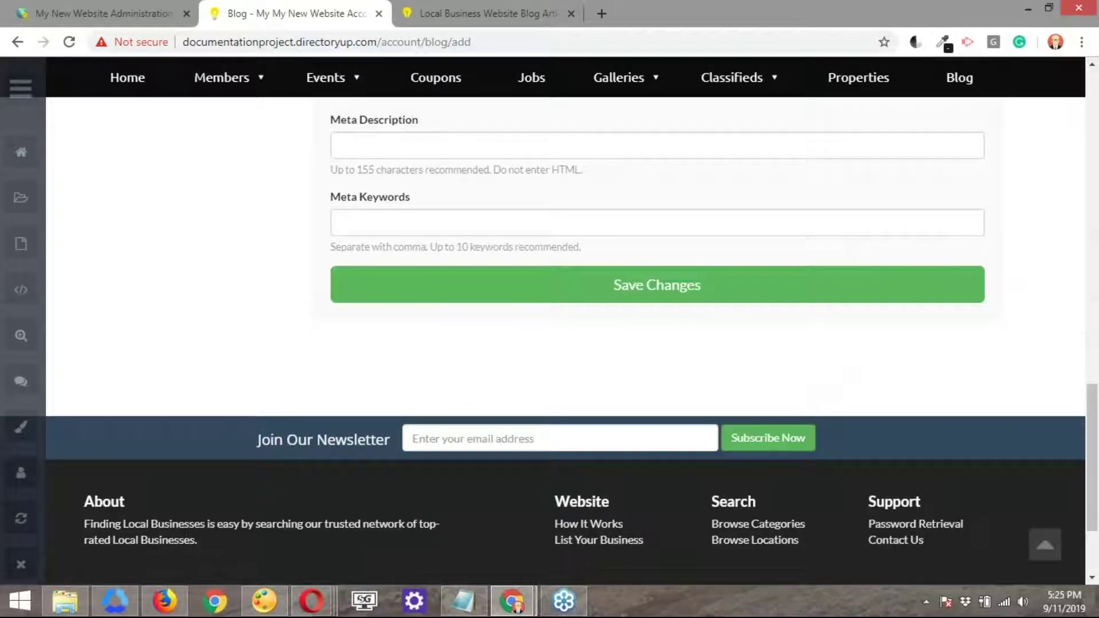
{"action": "left_click", "coordinate": [682, 290]}
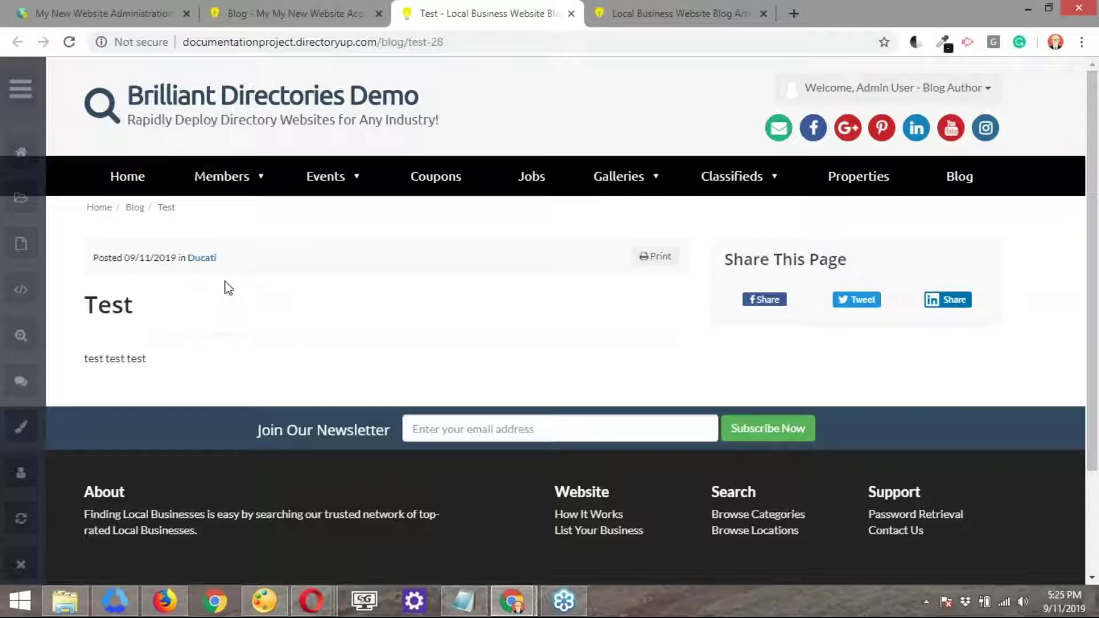
Step: Open the Ducati category listing from the Test post and select its full address-bar URL
{"action": "left_click", "coordinate": [201, 262]}
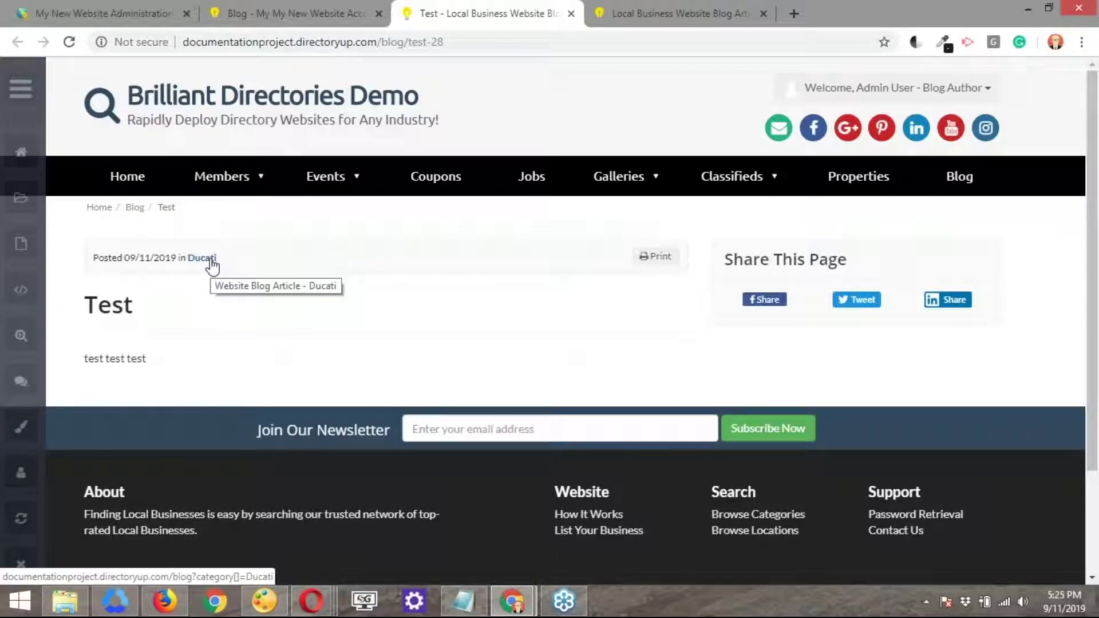
{"action": "left_click", "coordinate": [212, 263]}
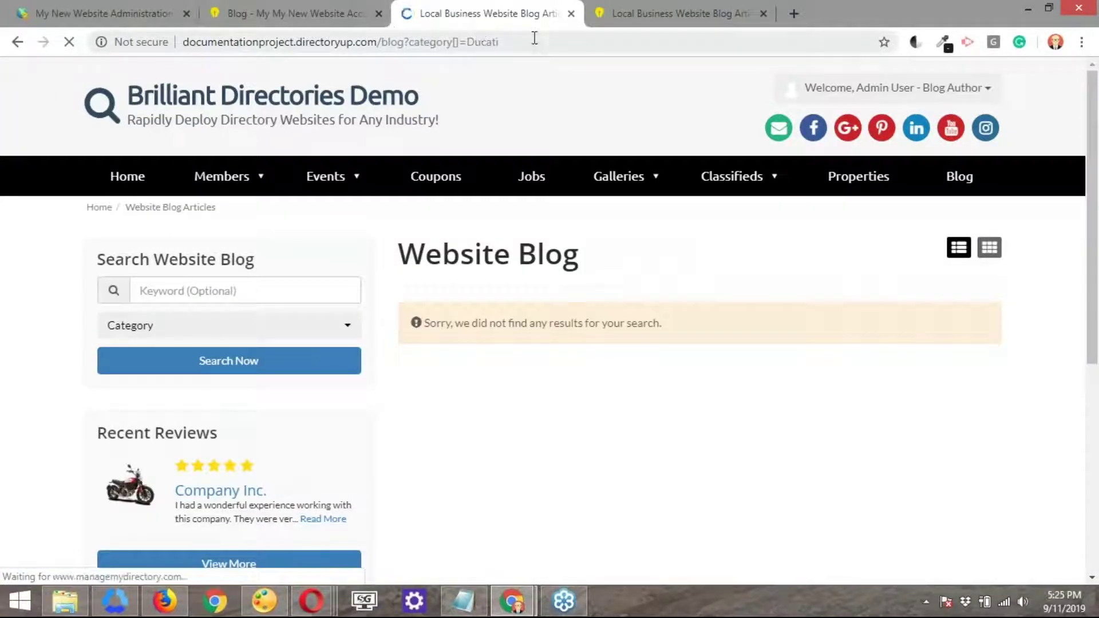
{"action": "left_click_drag", "start_coordinate": [537, 44], "coordinate": [135, 47]}
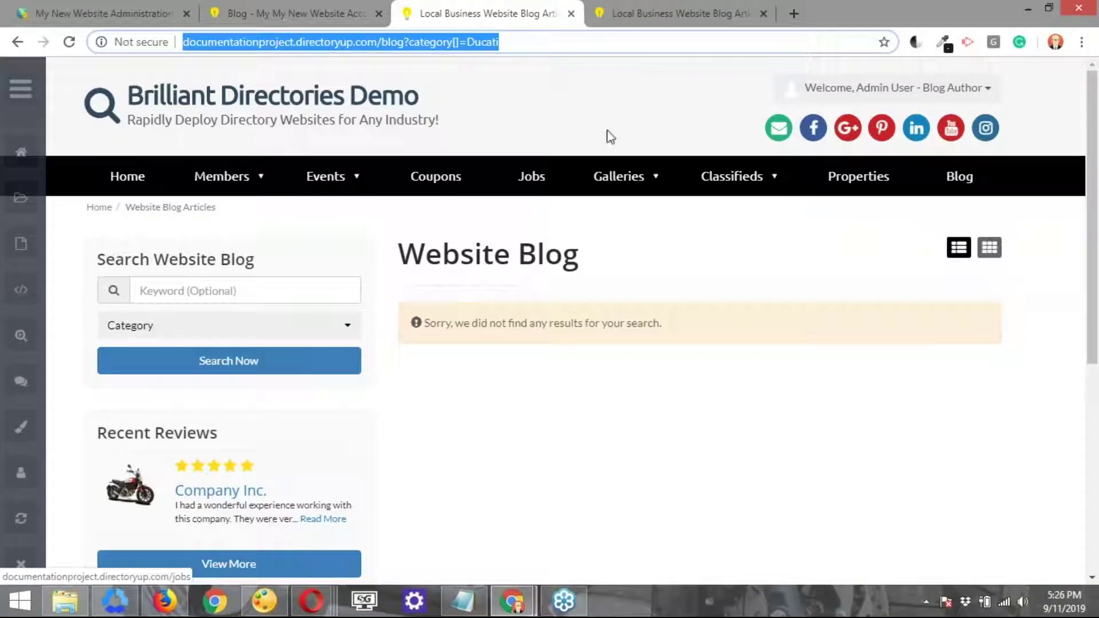
{"action": "left_click_drag", "start_coordinate": [543, 47], "coordinate": [53, 40]}
{"action": "key", "text": "ctrl+c"}
Step: Open the Menu Manager in a new tab and edit the Header Main Menu
{"action": "left_click", "coordinate": [105, 11]}
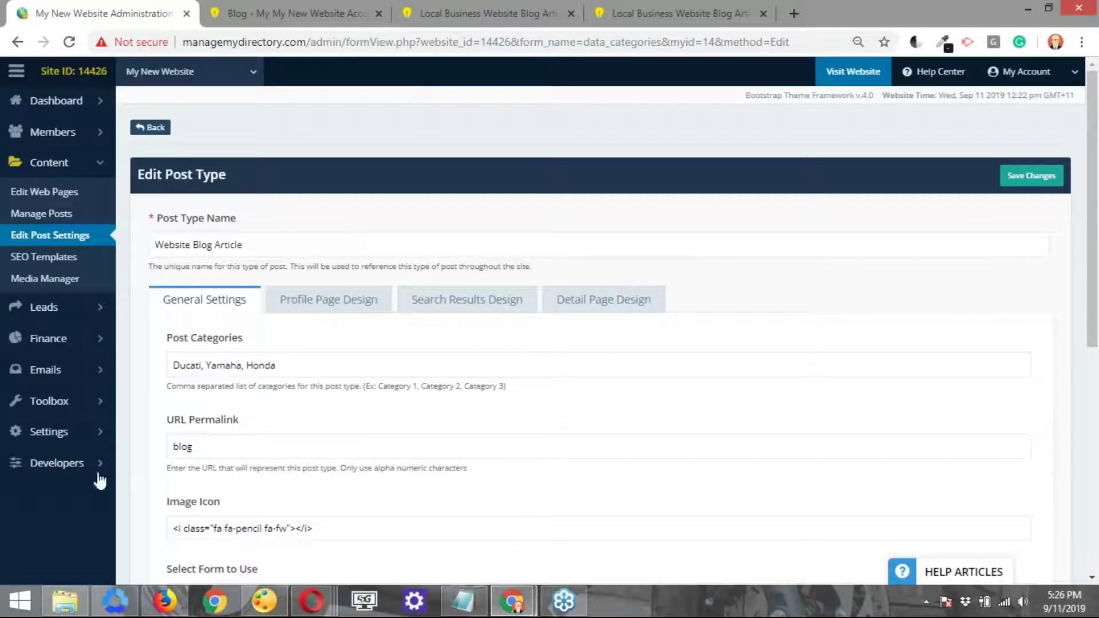
{"action": "mouse_move", "coordinate": [57, 401]}
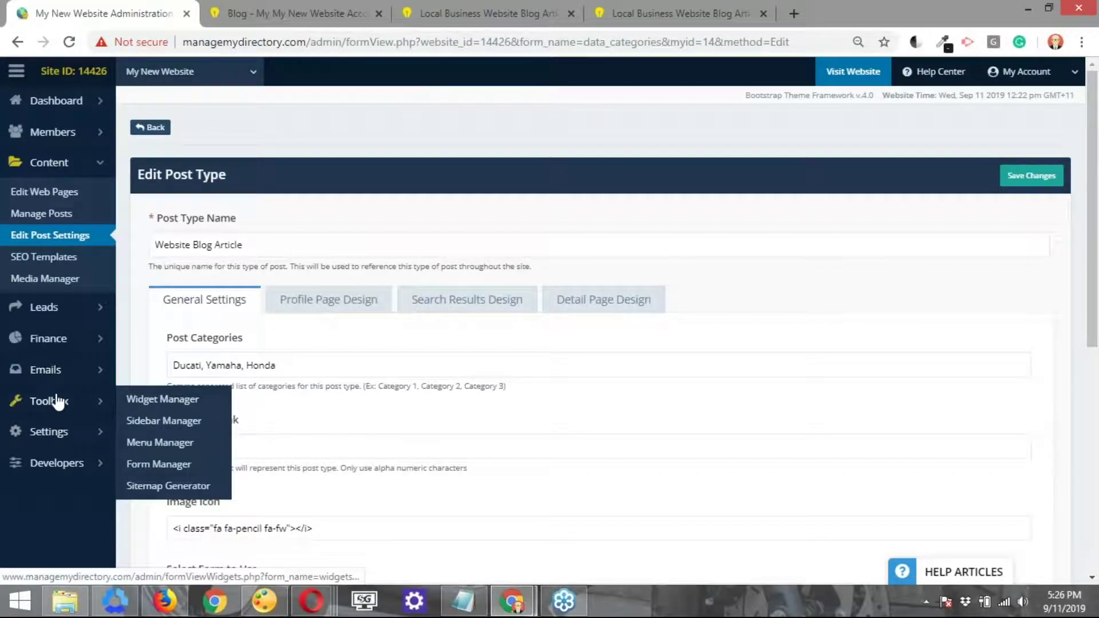
{"action": "middle_click", "coordinate": [156, 454]}
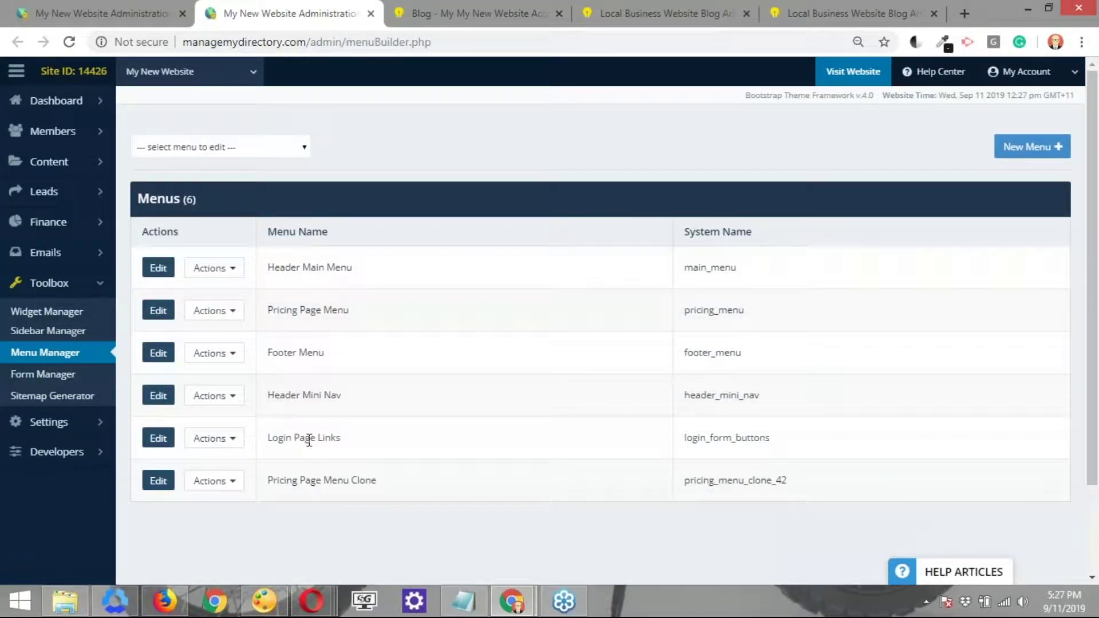
{"action": "left_click_drag", "start_coordinate": [378, 264], "coordinate": [125, 290]}
{"action": "left_click", "coordinate": [154, 268]}
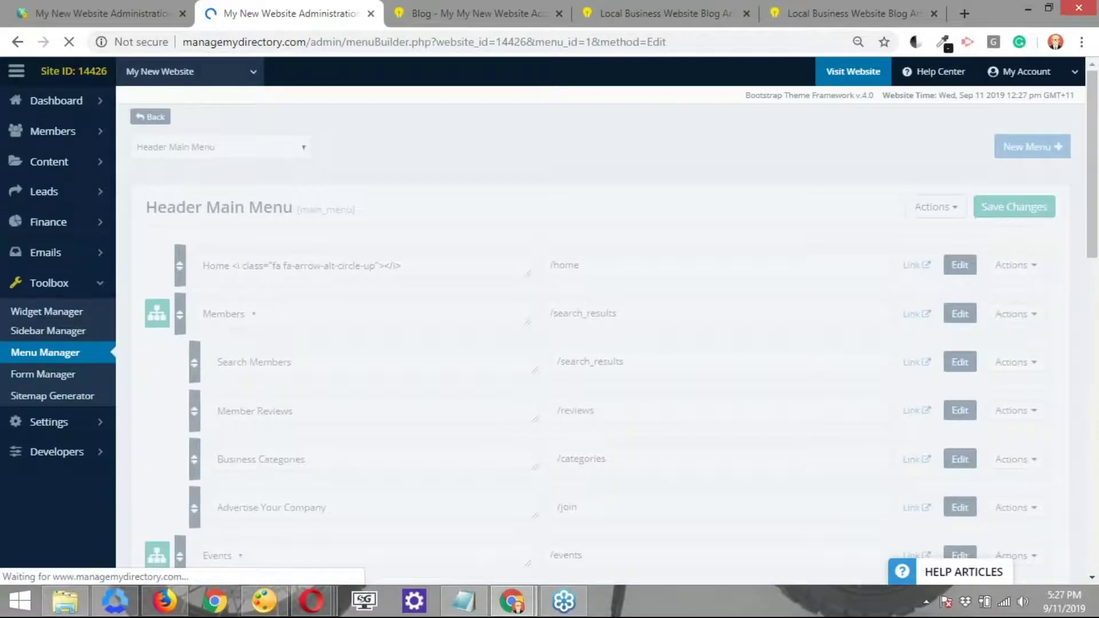
Step: Clone the Blog menu link, creating a second Blog entry
{"action": "scroll", "coordinate": [709, 254], "scroll_direction": "down", "scroll_amount": 6}
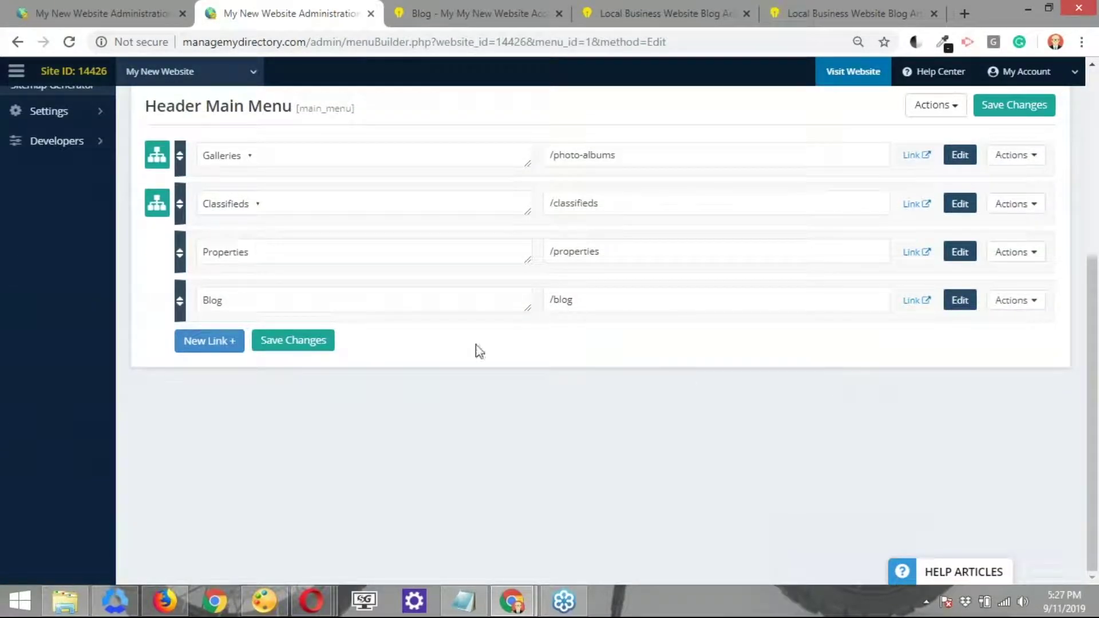
{"action": "left_click", "coordinate": [1032, 305]}
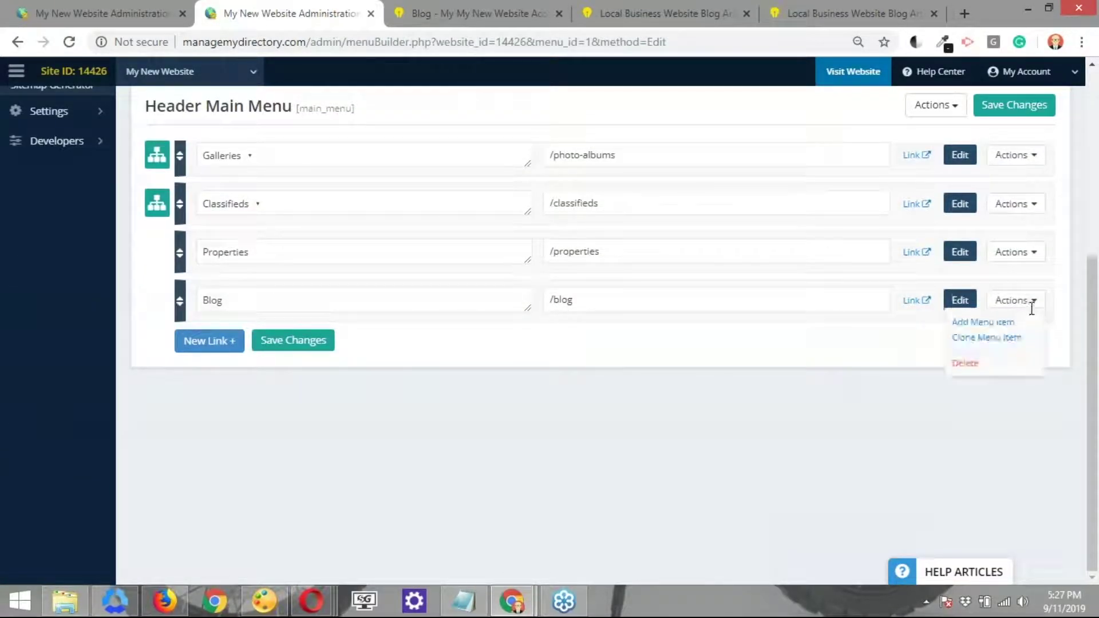
{"action": "left_click", "coordinate": [999, 340]}
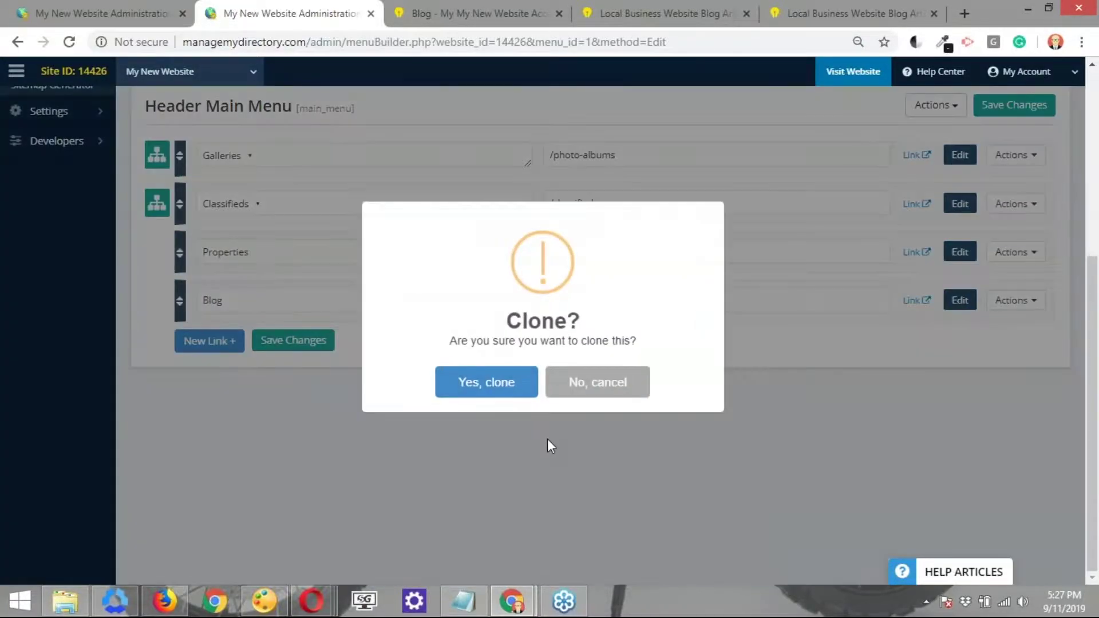
{"action": "key", "text": "Return"}
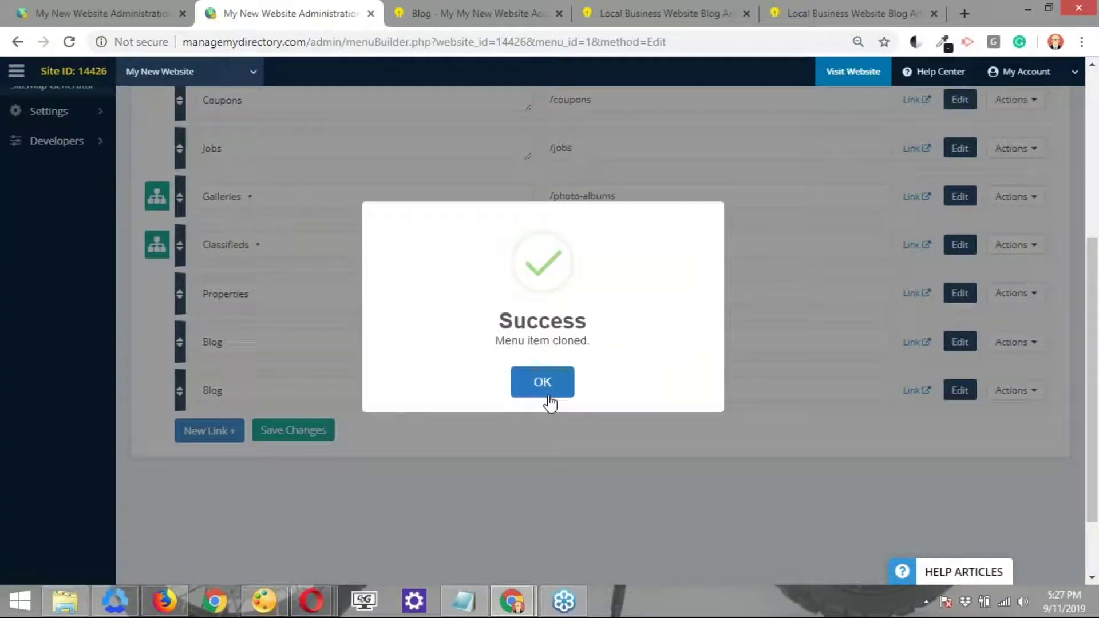
{"action": "left_click", "coordinate": [549, 392]}
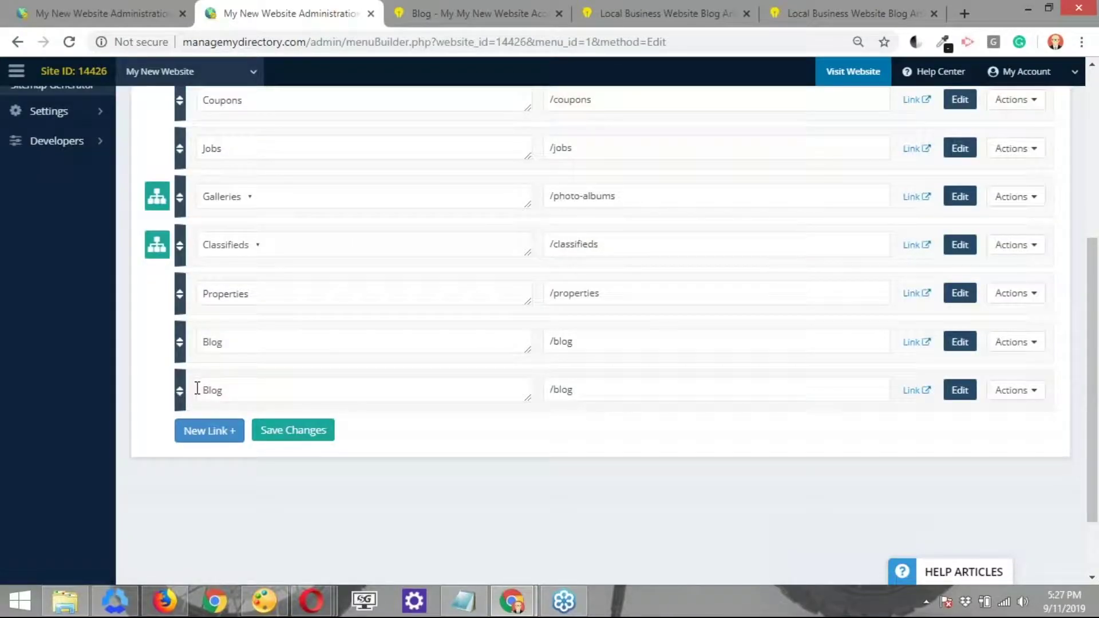
Step: Indent the cloned Blog link under the original Blog and save the menu
{"action": "mouse_move", "coordinate": [195, 382]}
{"action": "left_mouse_down"}
{"action": "mouse_move", "coordinate": [300, 383]}
{"action": "mouse_move", "coordinate": [189, 389]}
{"action": "left_mouse_up"}
{"action": "scroll", "coordinate": [304, 477], "scroll_direction": "up", "scroll_amount": 5}
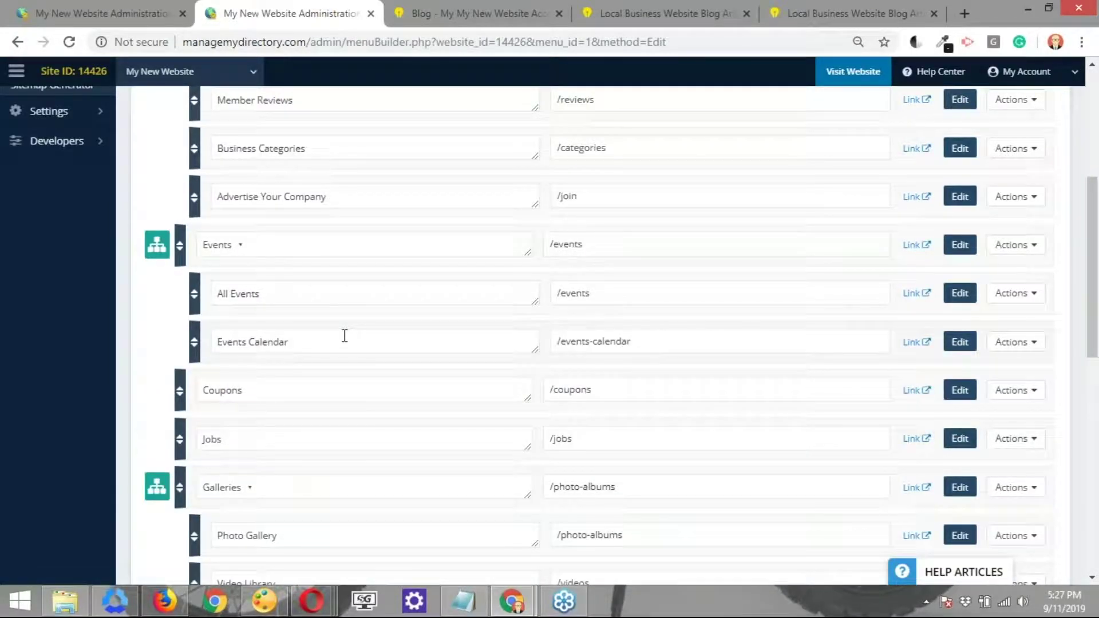
{"action": "scroll", "coordinate": [344, 336], "scroll_direction": "down", "scroll_amount": 5}
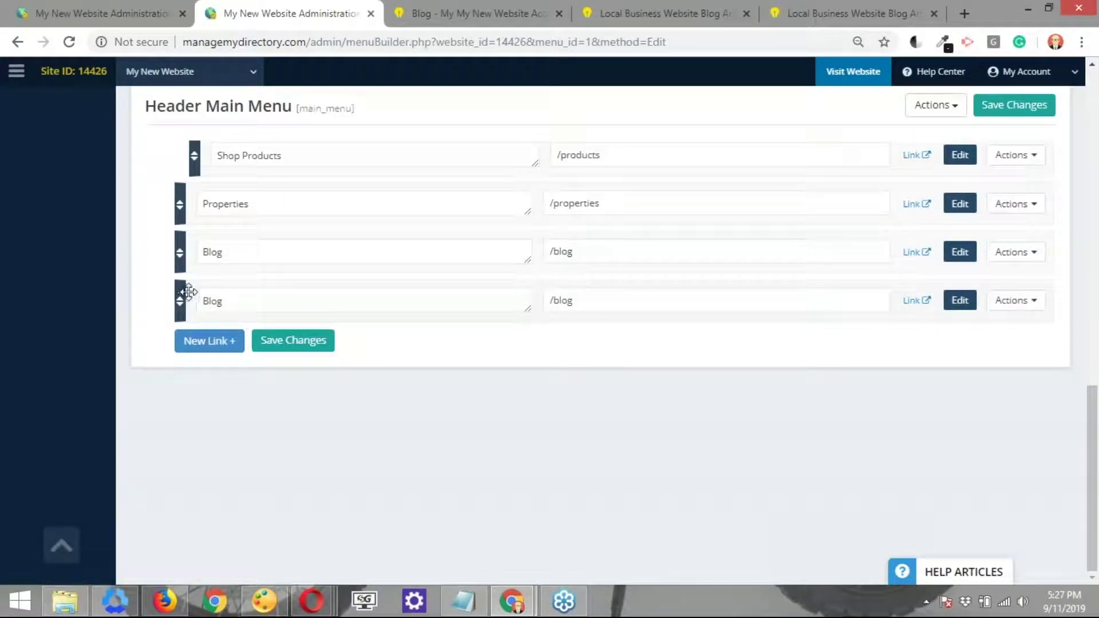
{"action": "left_click_drag", "start_coordinate": [188, 293], "coordinate": [232, 295]}
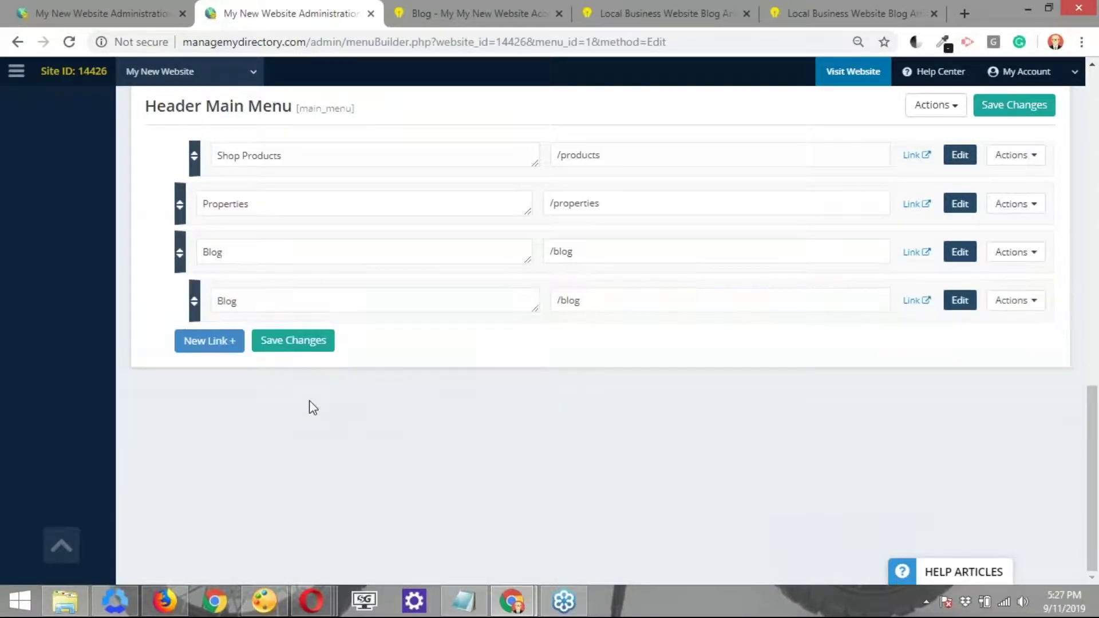
{"action": "left_click", "coordinate": [298, 353]}
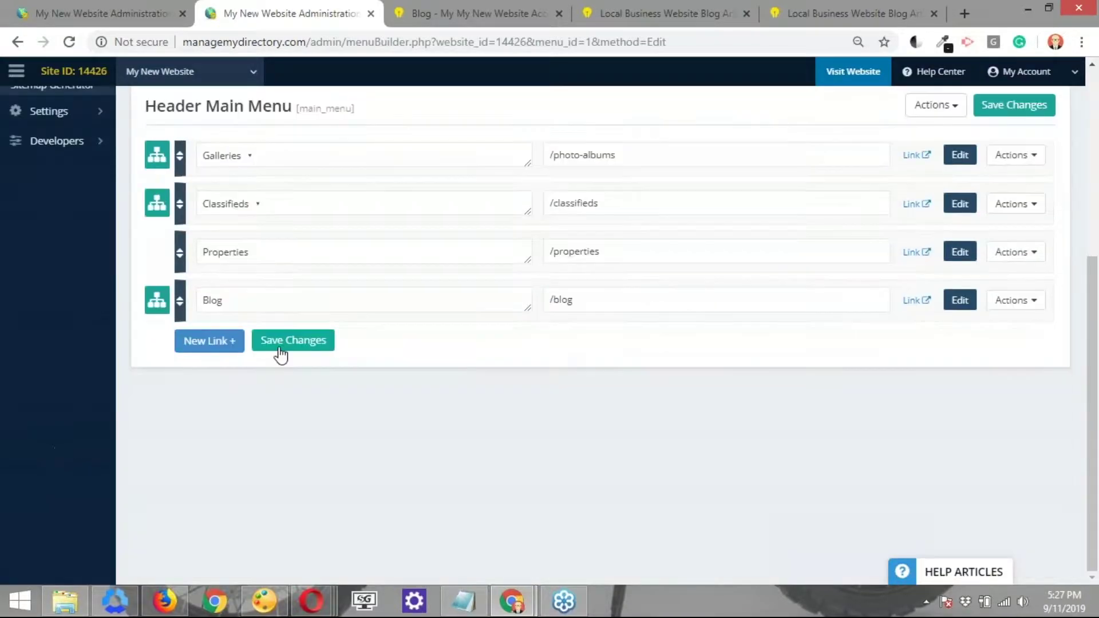
Step: Name the Blog child link 'Ducati', give it the URL /blog?category[]=Ducati, and save the menu
{"action": "left_click", "coordinate": [157, 310]}
{"action": "double_click", "coordinate": [245, 356]}
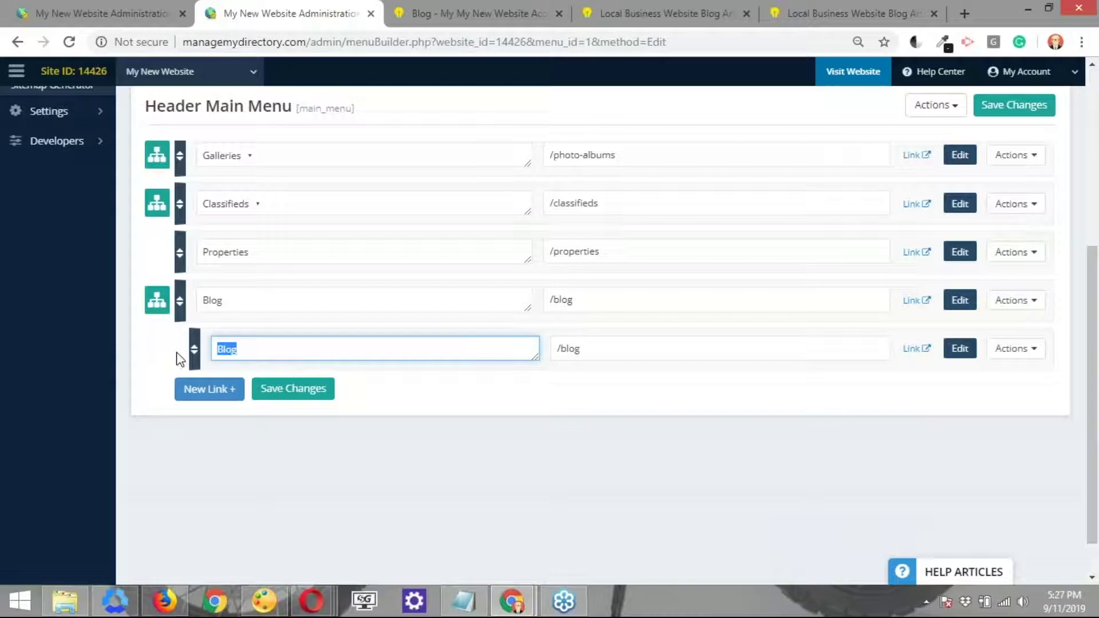
{"action": "type", "text": "Ducati"}
{"action": "key", "text": "Tab"}
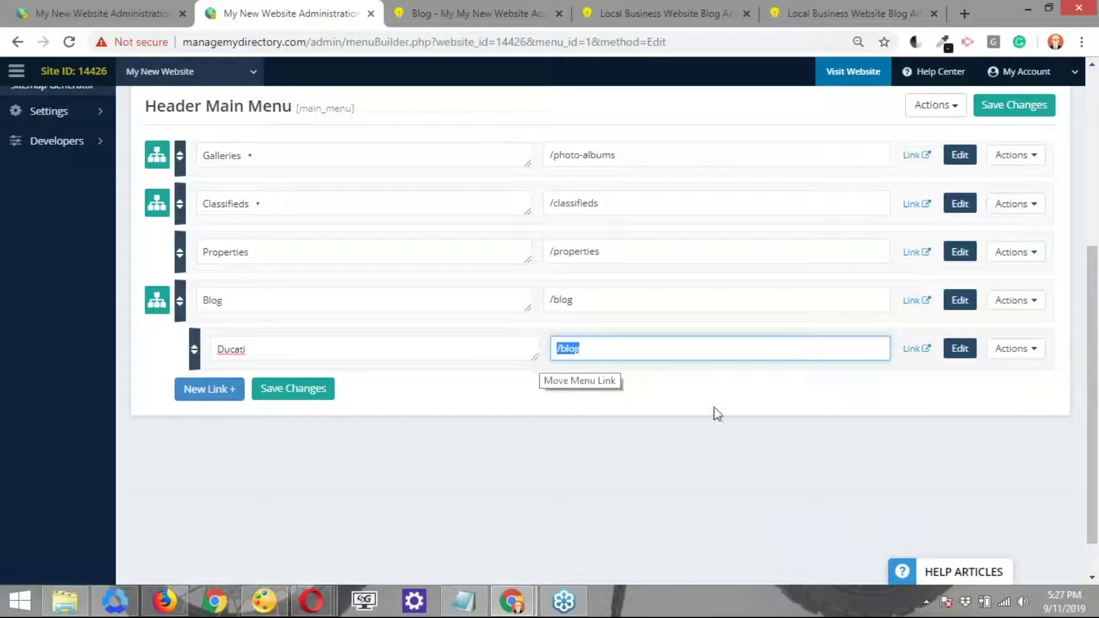
{"action": "key", "text": "ctrl+v"}
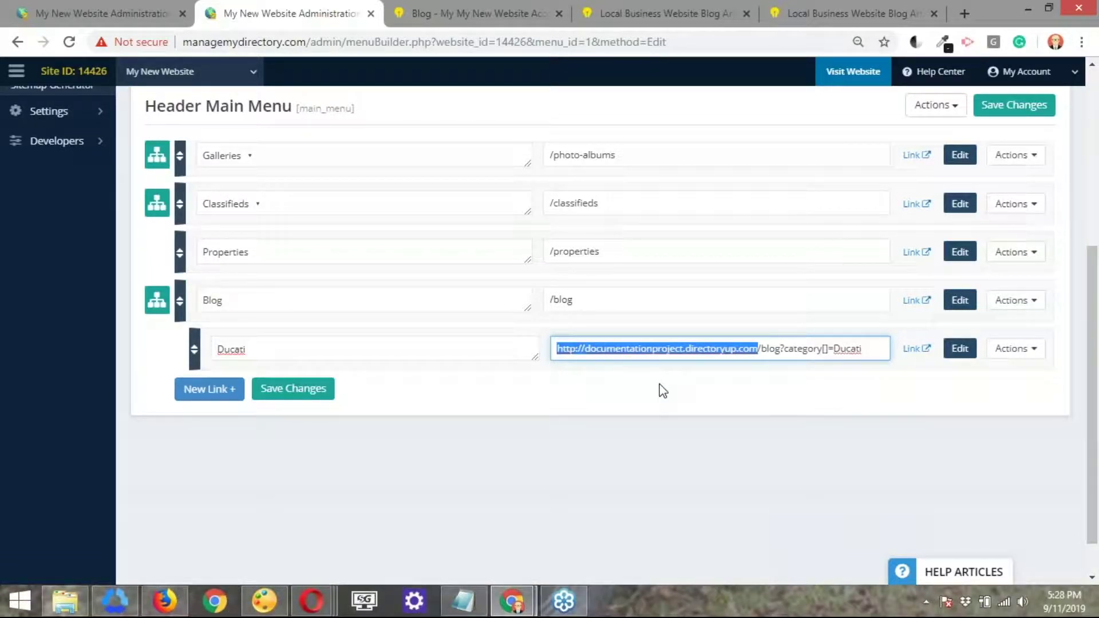
{"action": "key", "text": "BackSpace"}
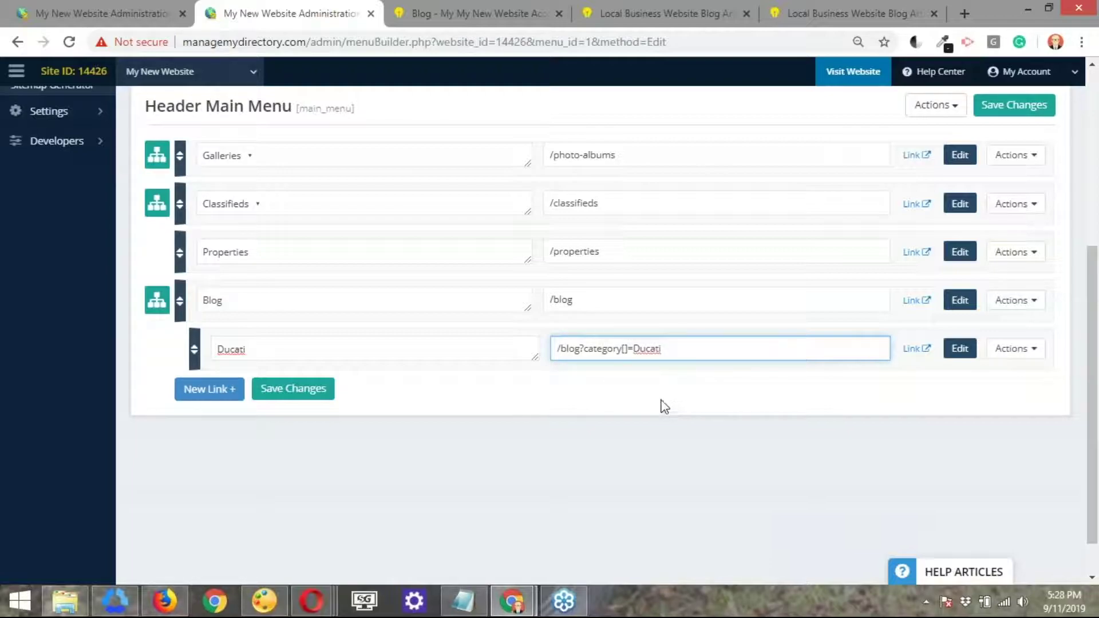
{"action": "left_click_drag", "start_coordinate": [558, 349], "coordinate": [762, 333]}
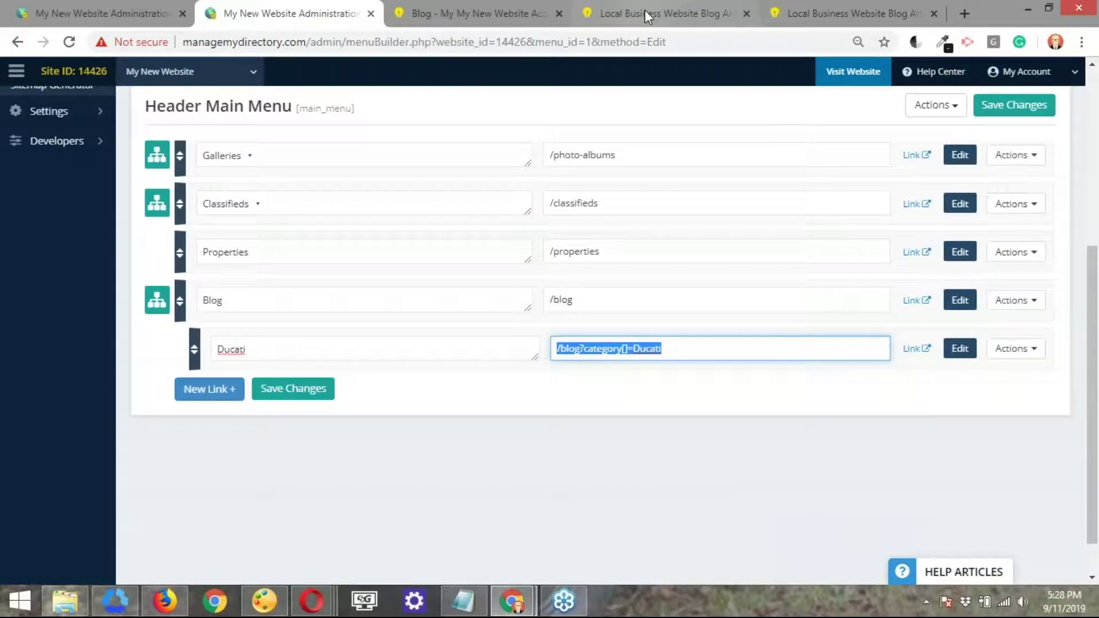
{"action": "left_click", "coordinate": [318, 391]}
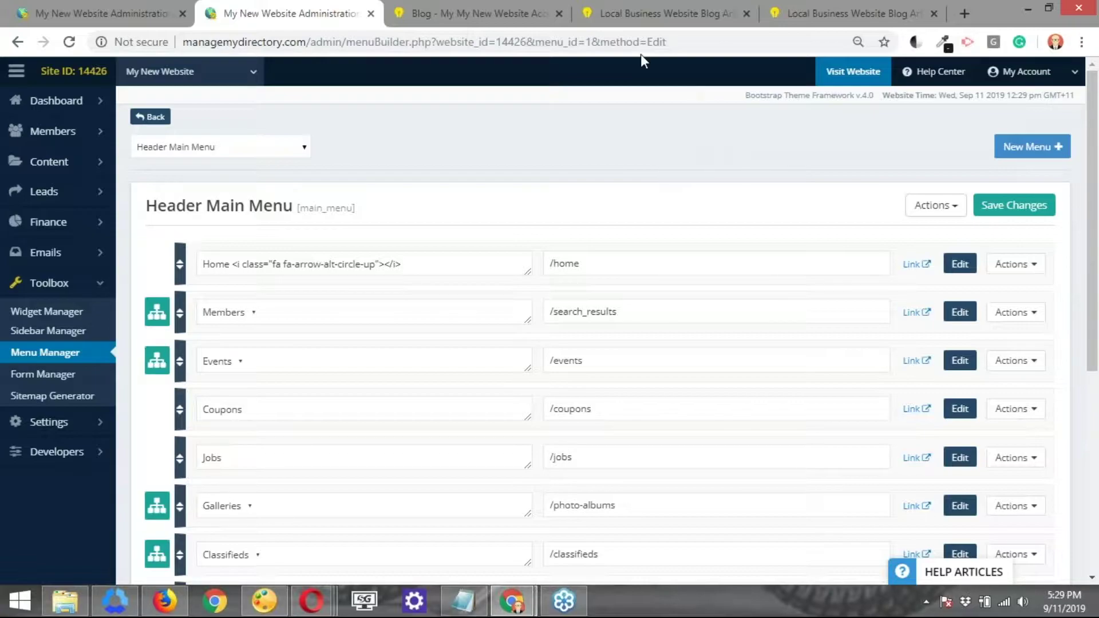
{"action": "left_click", "coordinate": [515, 5]}
{"action": "left_click", "coordinate": [646, 6]}
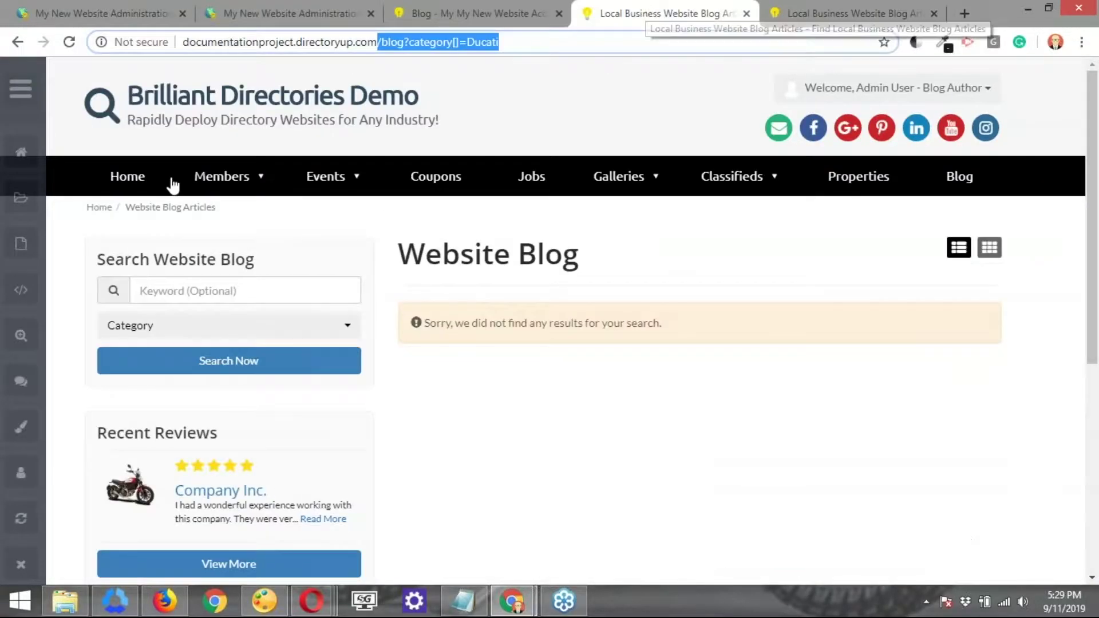
{"action": "left_click", "coordinate": [69, 42]}
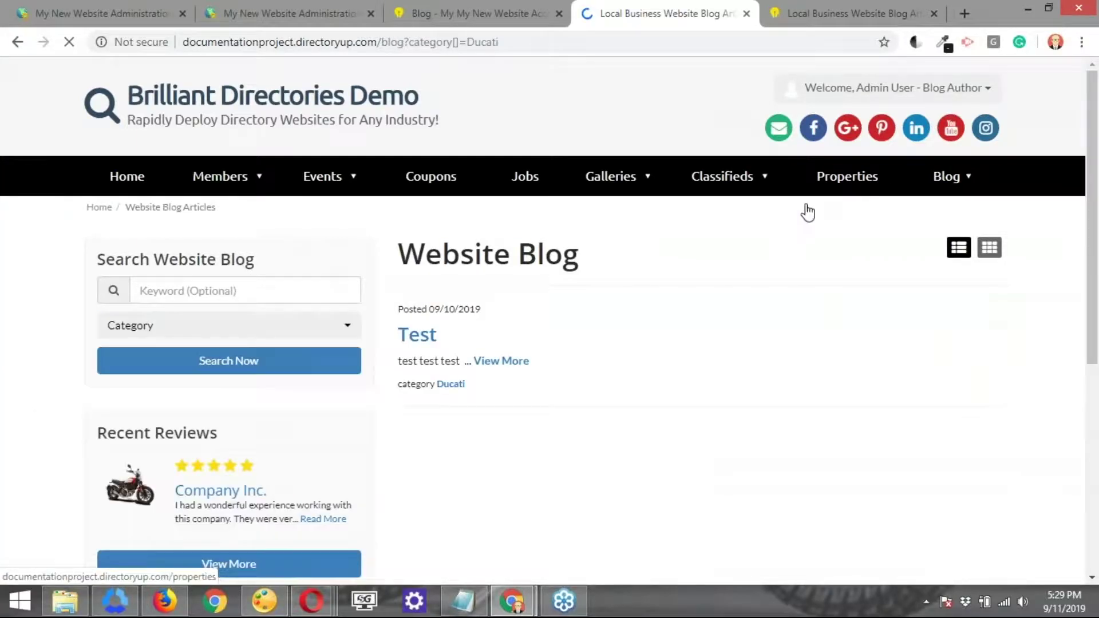
{"action": "mouse_move", "coordinate": [951, 182]}
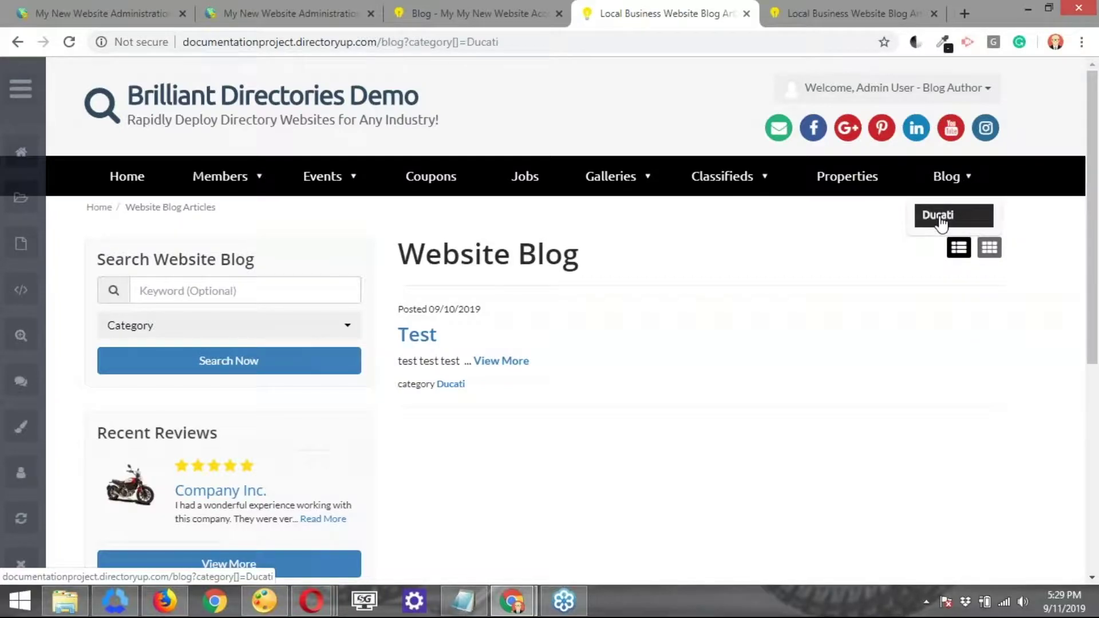
{"action": "left_click", "coordinate": [939, 217]}
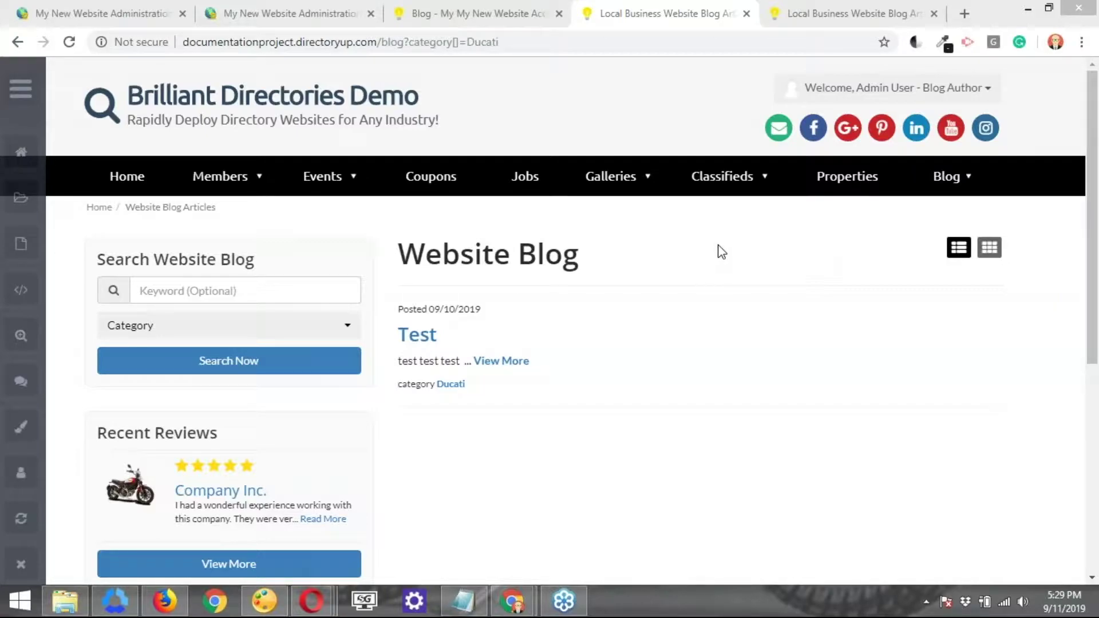
{"action": "left_click", "coordinate": [339, 326]}
{"action": "left_click", "coordinate": [340, 330]}
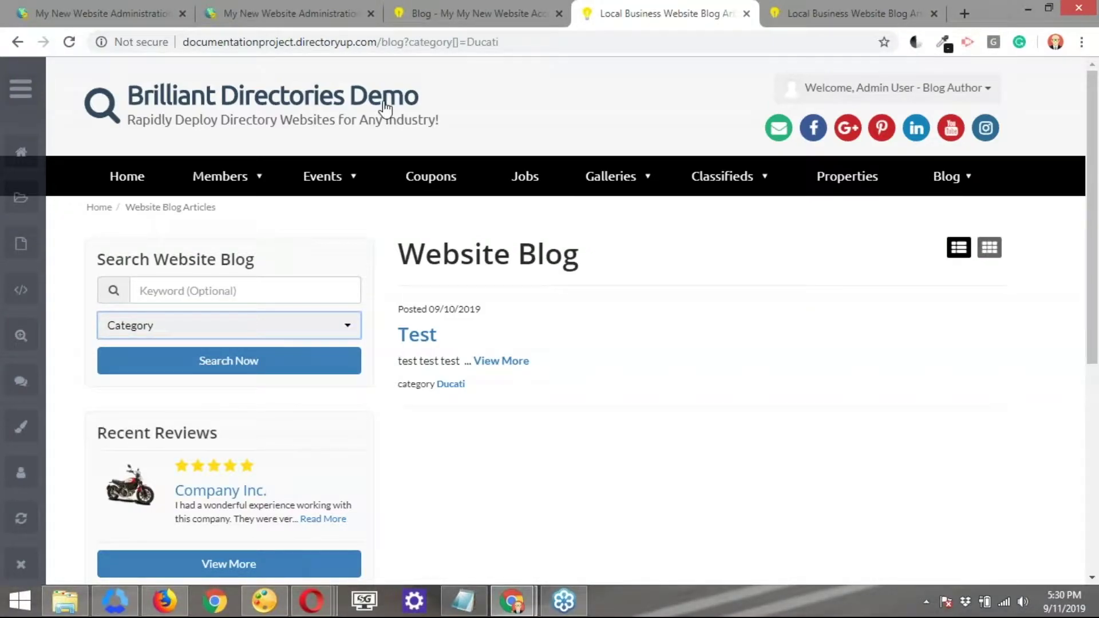
Step: Delete all Website Blog Article post categories, save, then return to the Ducati blog listing
{"action": "left_click", "coordinate": [310, 19]}
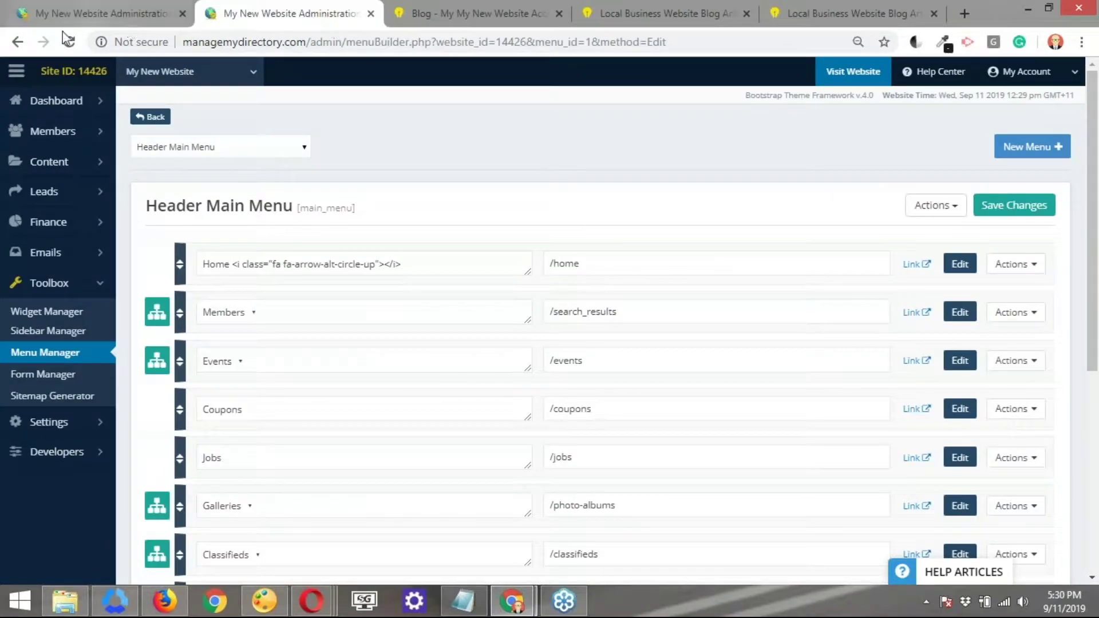
{"action": "left_click", "coordinate": [79, 16]}
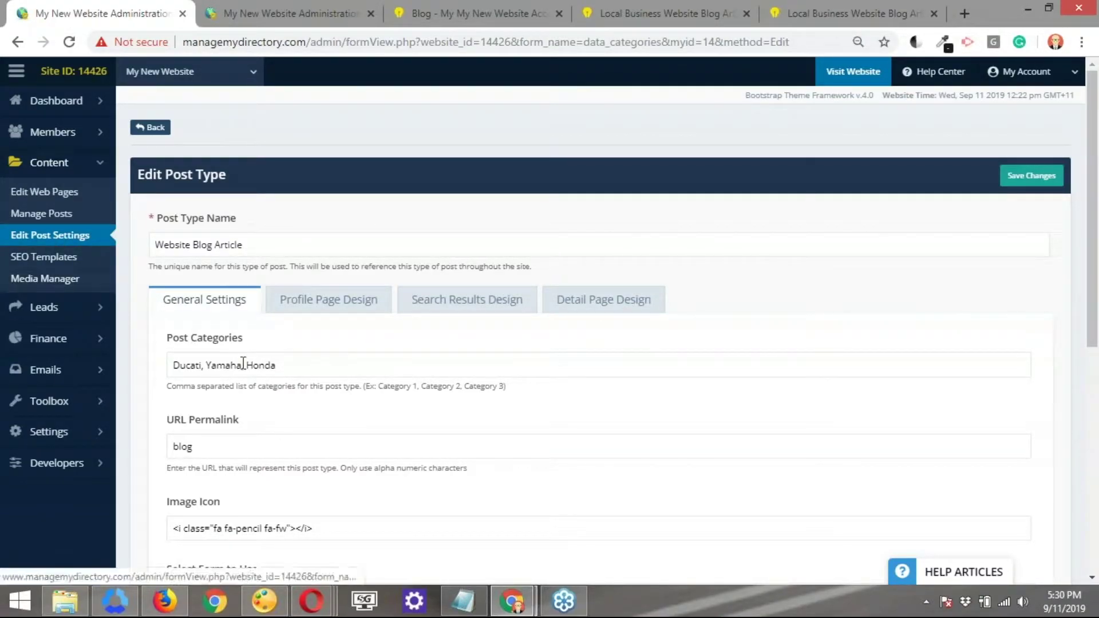
{"action": "left_click_drag", "start_coordinate": [318, 365], "coordinate": [143, 366]}
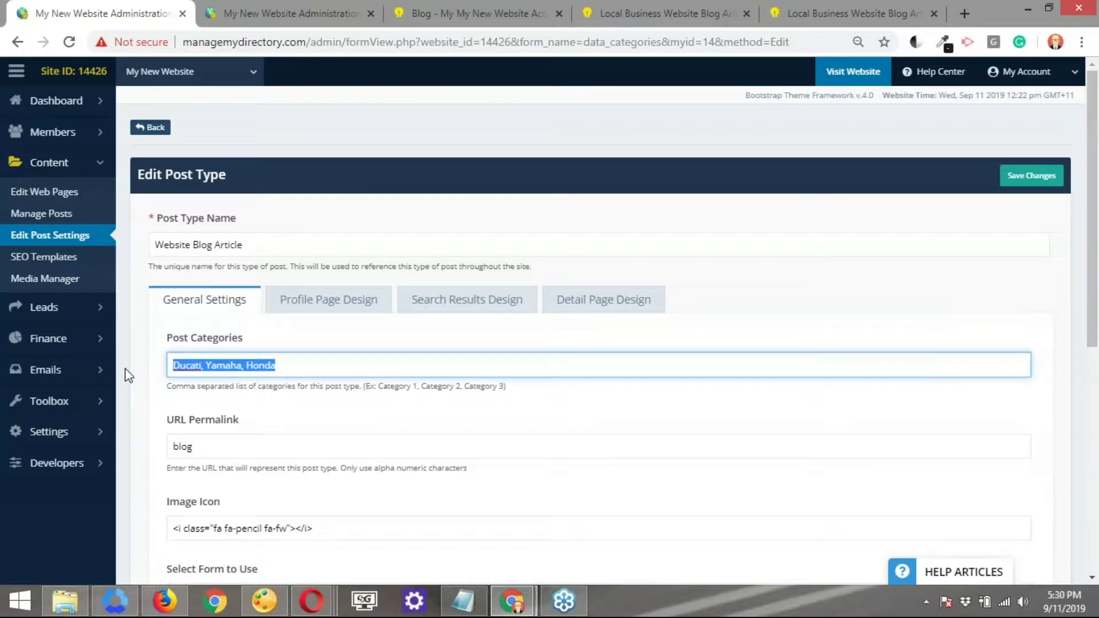
{"action": "key", "text": "BackSpace"}
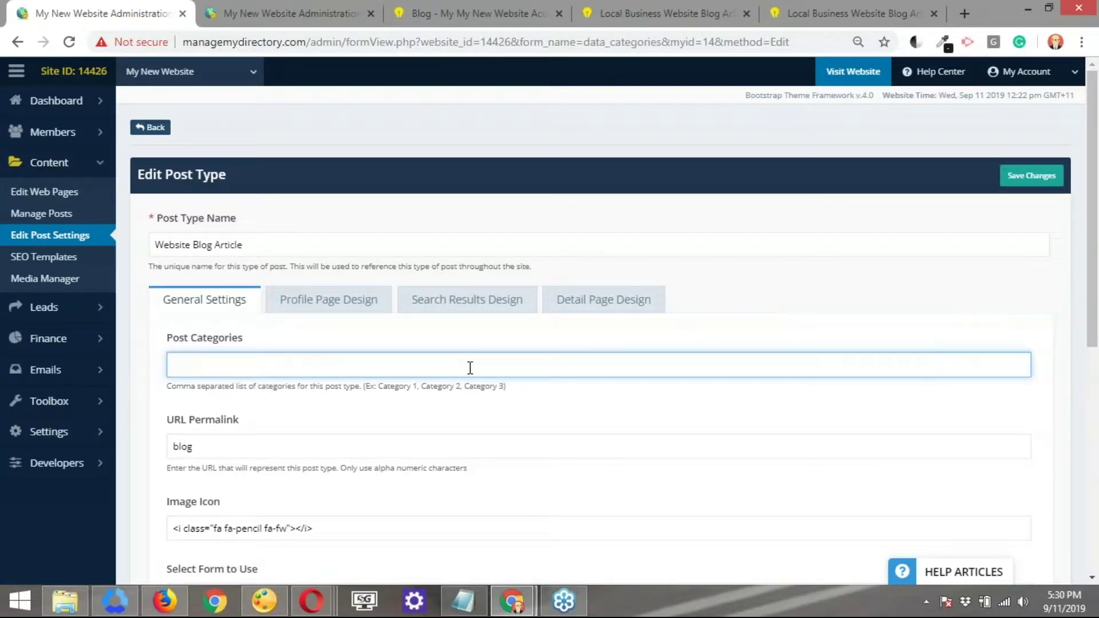
{"action": "left_click", "coordinate": [1031, 185]}
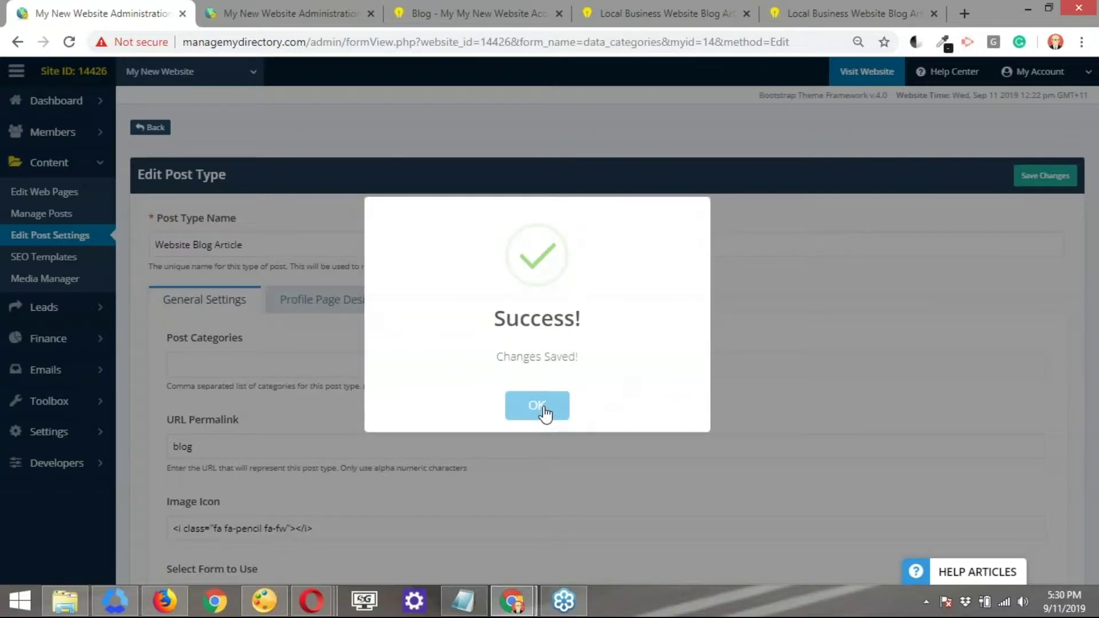
{"action": "left_click", "coordinate": [546, 413]}
{"action": "left_click", "coordinate": [630, 18]}
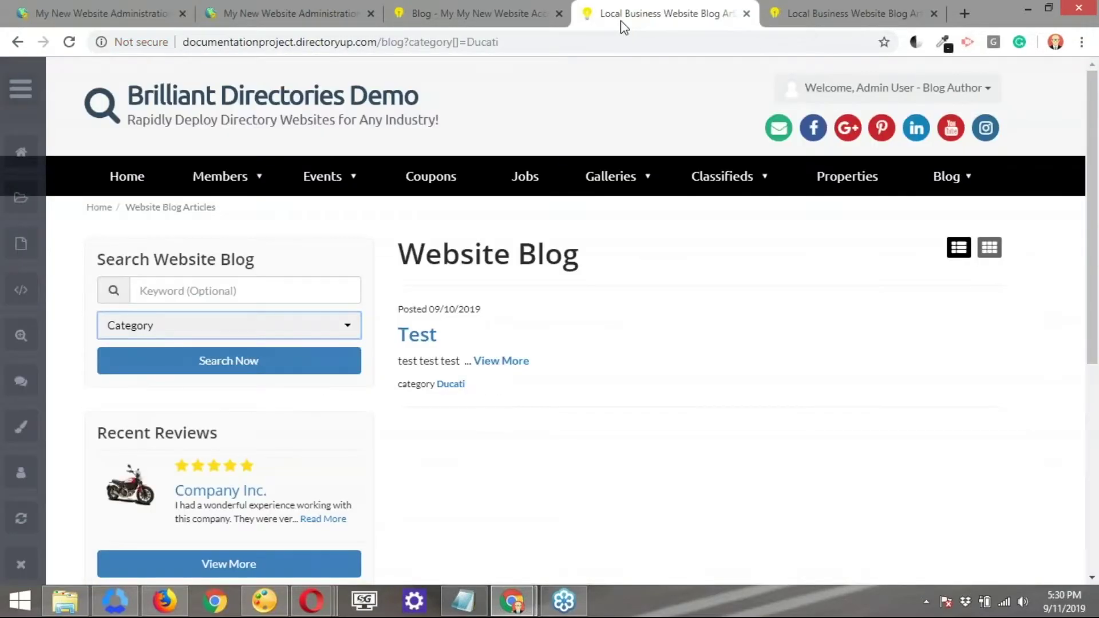
Step: Reload the live blog page to check whether the Ducati category filter is gone
{"action": "left_click", "coordinate": [69, 42]}
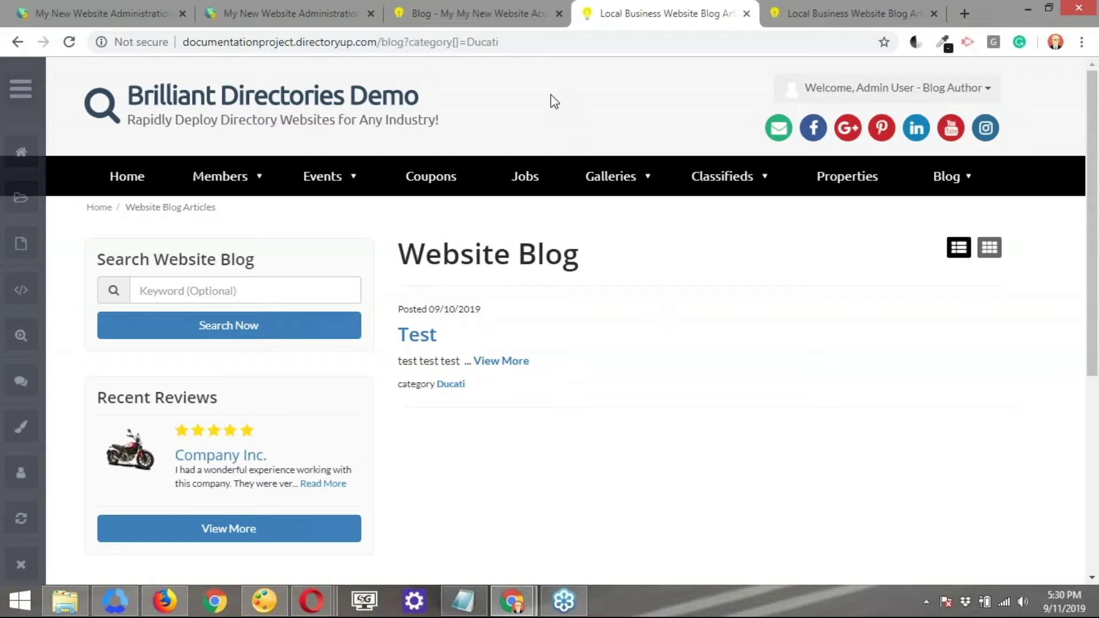
{"action": "left_click", "coordinate": [466, 6]}
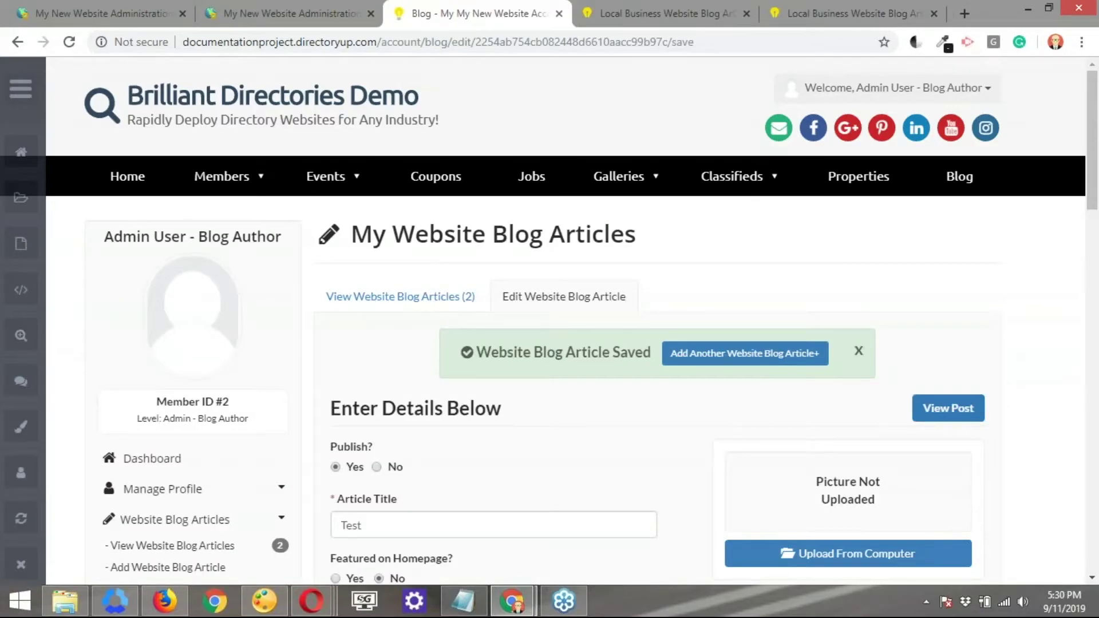
{"action": "scroll", "coordinate": [648, 409], "scroll_direction": "down", "scroll_amount": 2}
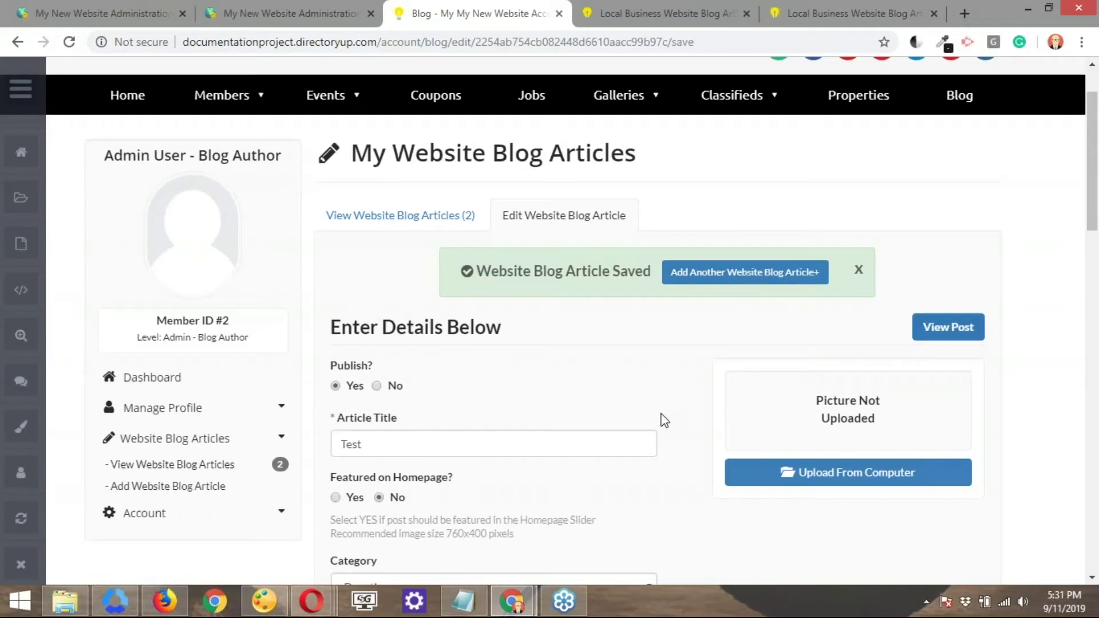
{"action": "scroll", "coordinate": [647, 406], "scroll_direction": "down", "scroll_amount": 3}
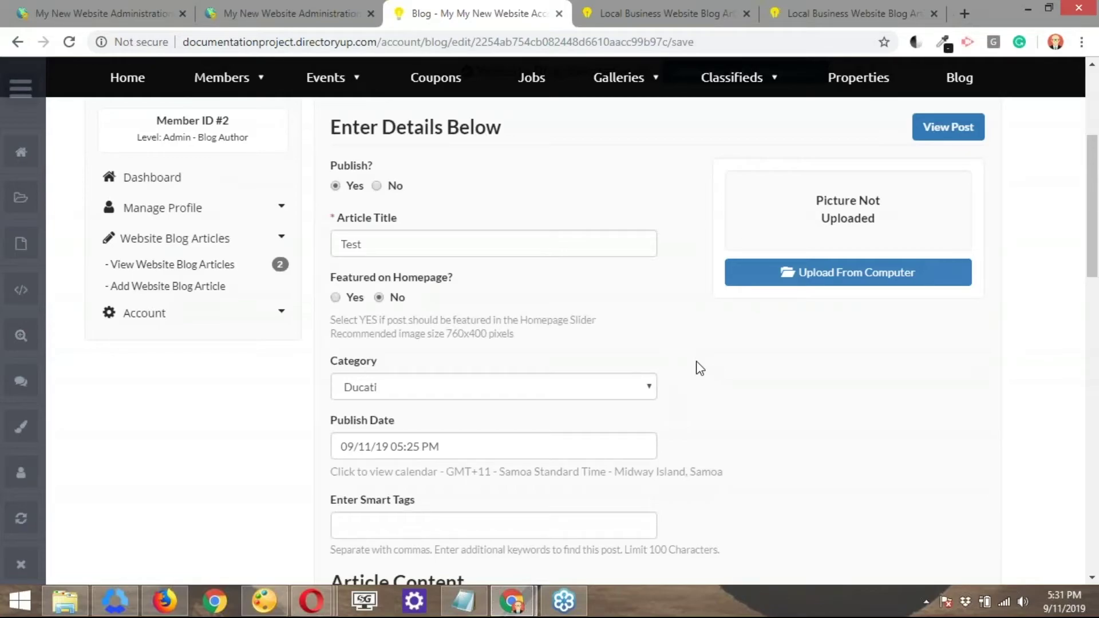
{"action": "scroll", "coordinate": [695, 368], "scroll_direction": "down", "scroll_amount": 3}
{"action": "left_click", "coordinate": [491, 368]}
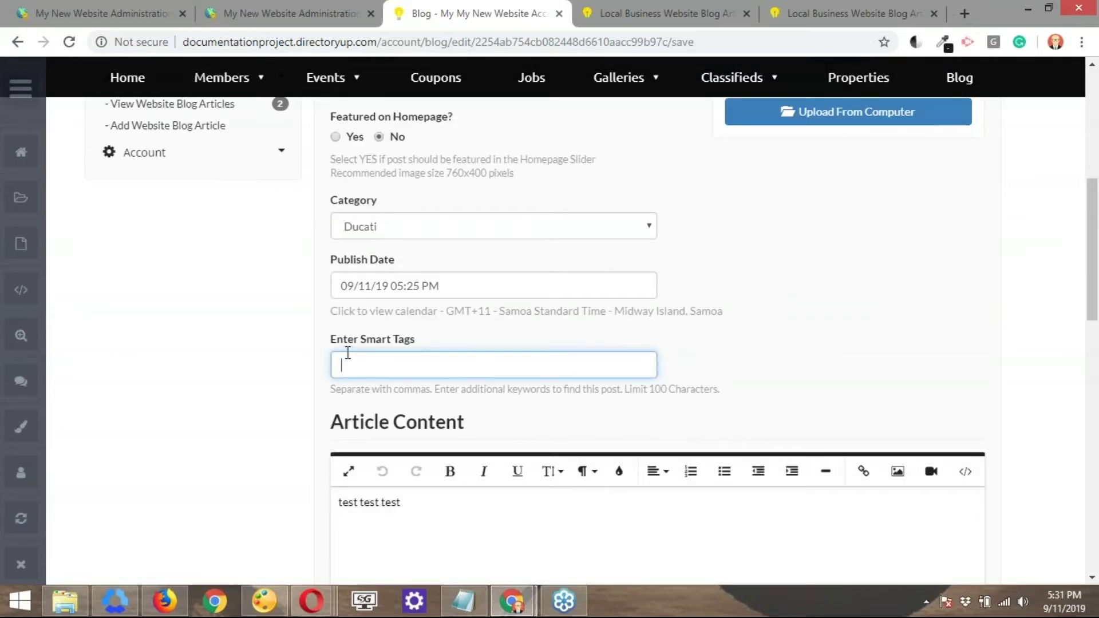
{"action": "left_click_drag", "start_coordinate": [323, 336], "coordinate": [331, 114]}
{"action": "left_click_drag", "start_coordinate": [464, 348], "coordinate": [413, 352]}
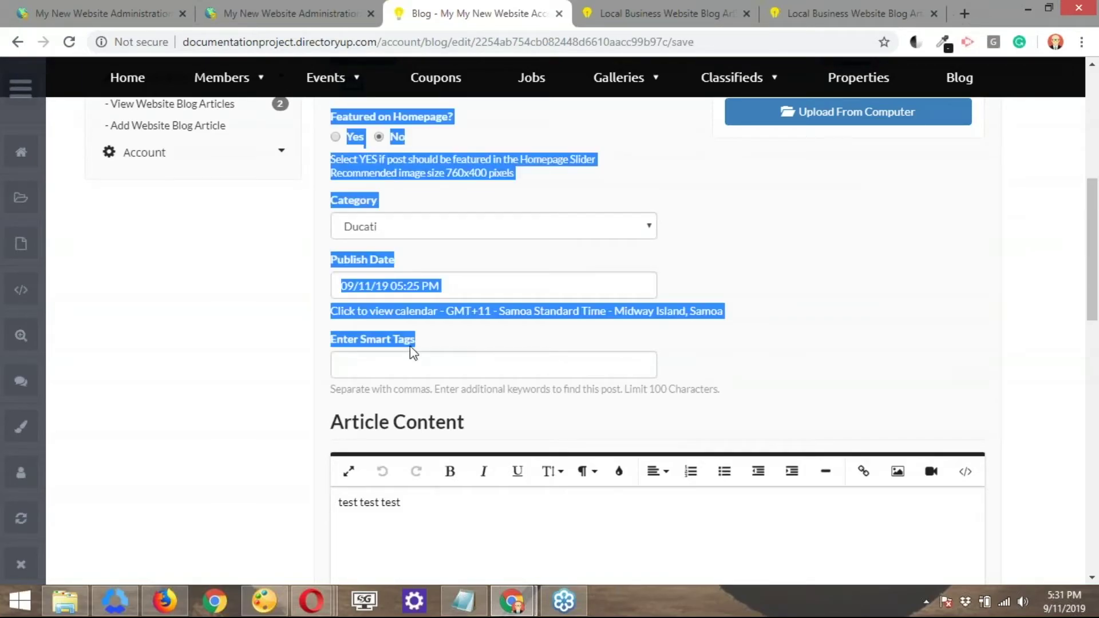
{"action": "left_click", "coordinate": [410, 346]}
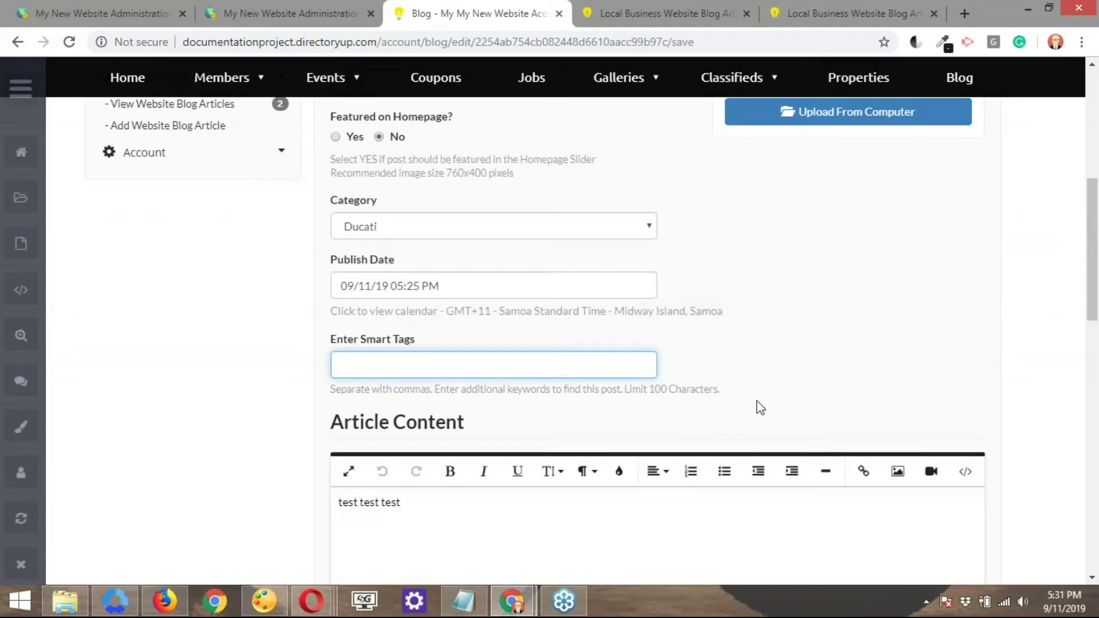